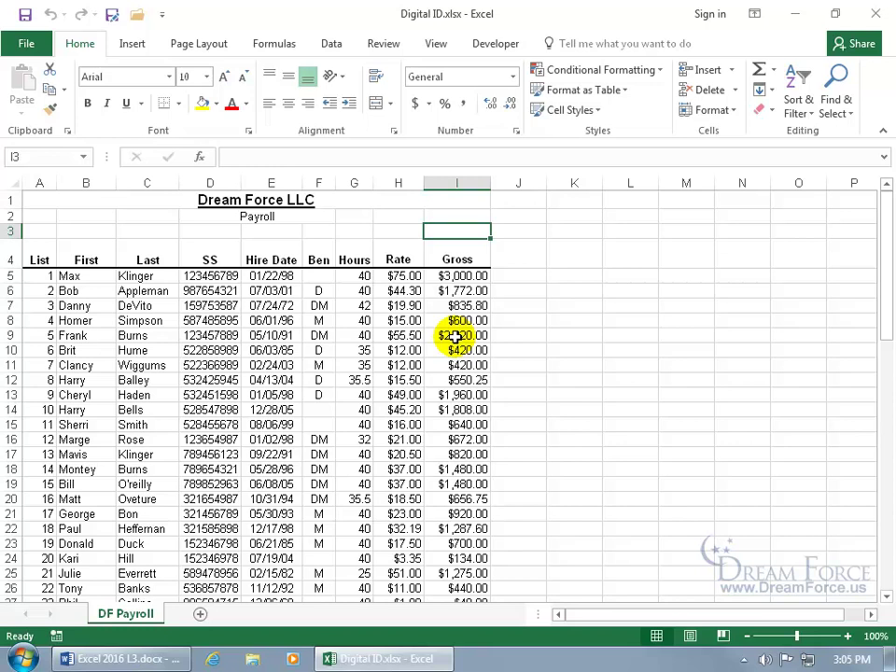
Step: Open the Sign dialog for the payroll workbook via Protect Workbook > Add a Digital Signature
click(28, 43)
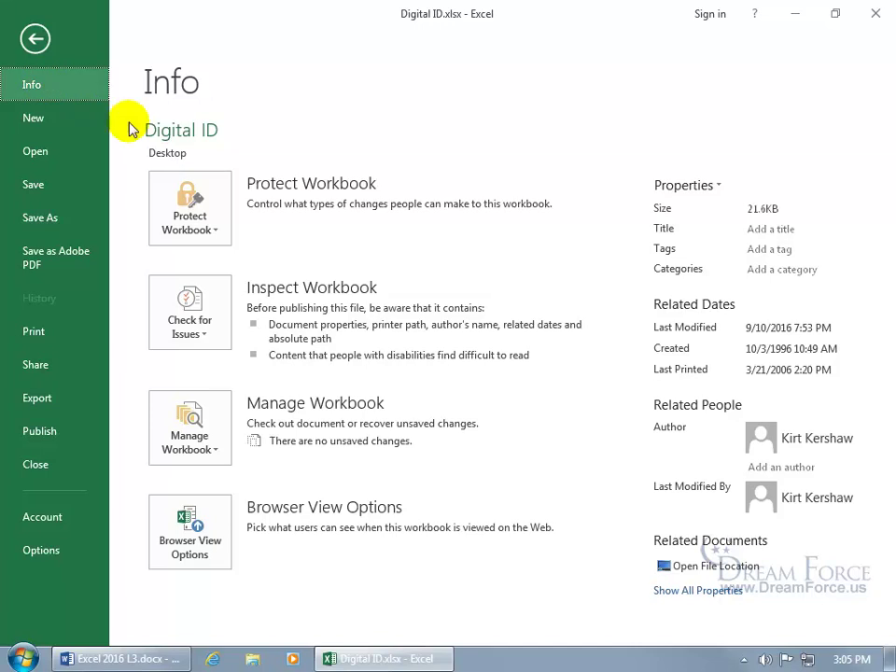
click(185, 217)
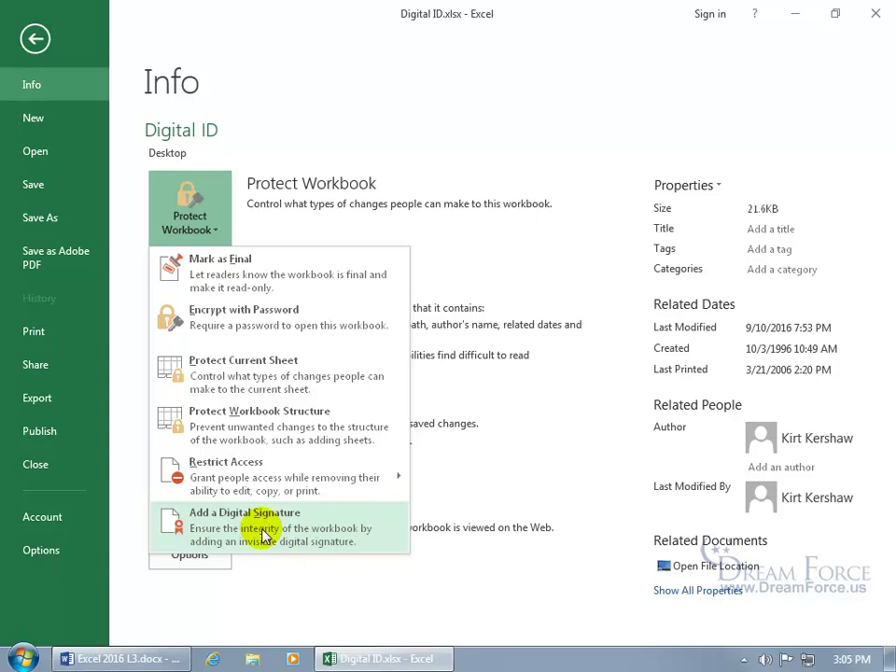
click(263, 533)
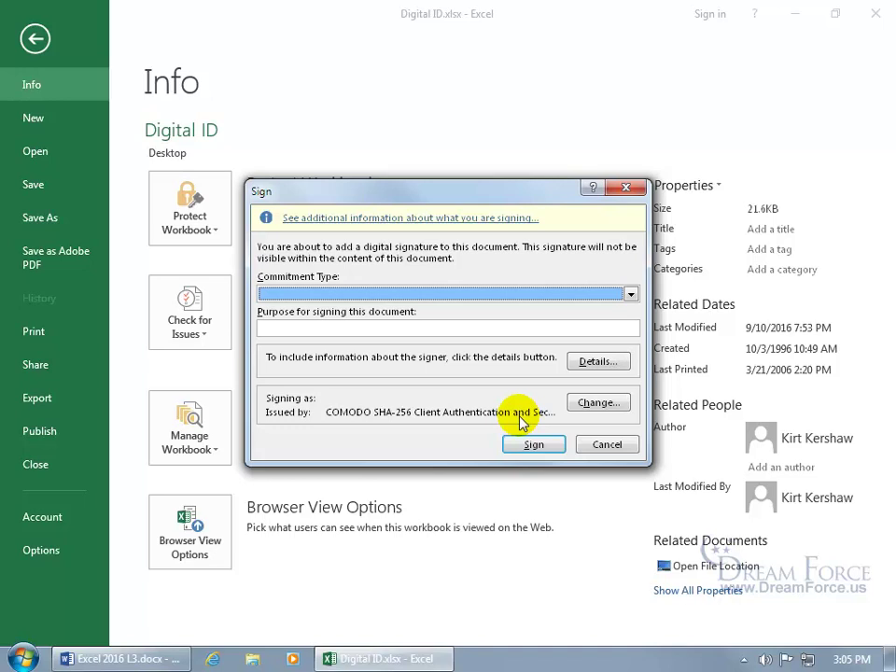
Step: Inspect the COMODO signing certificate's properties, then cancel signing and return to the worksheet
click(581, 403)
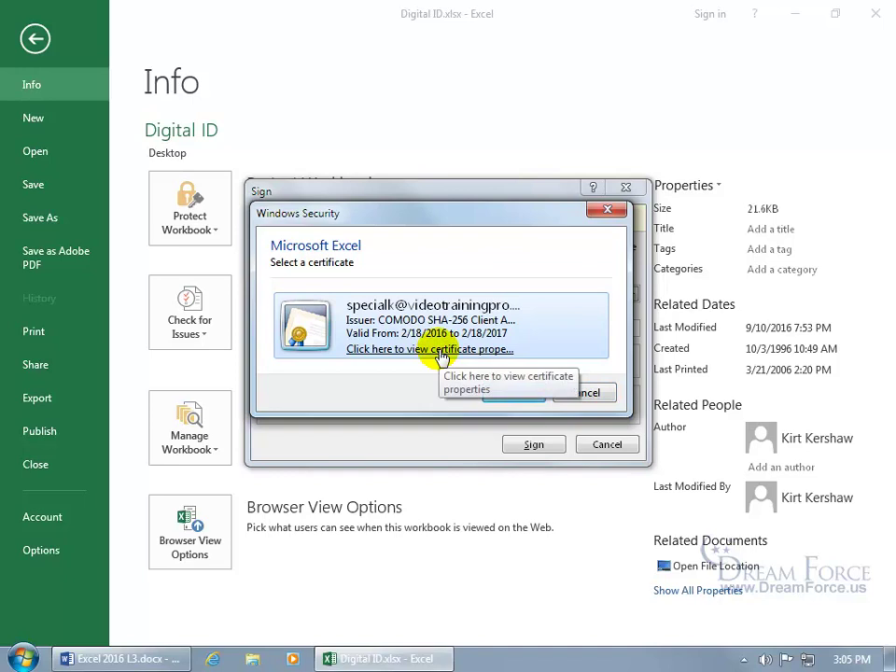
click(442, 351)
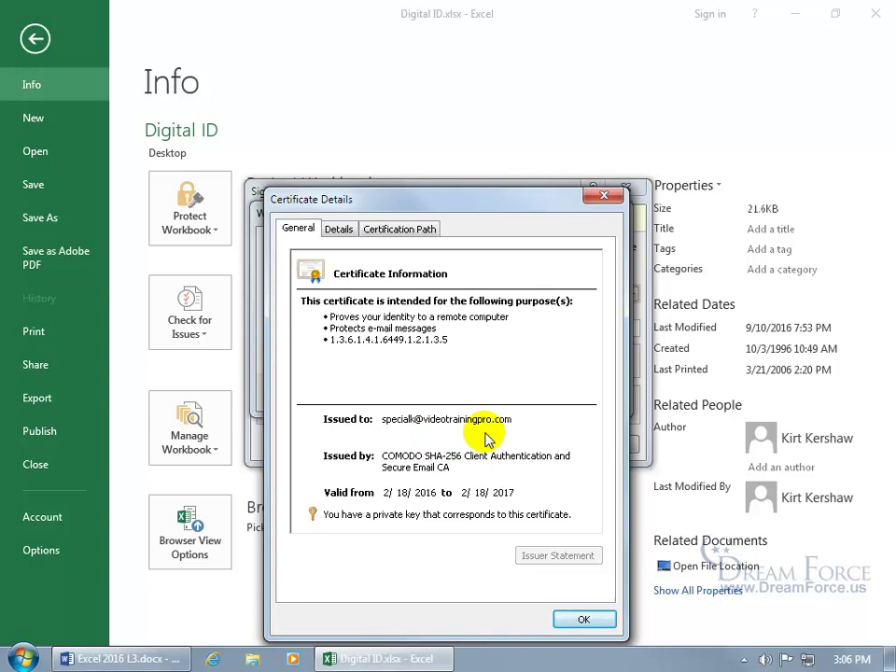
click(581, 622)
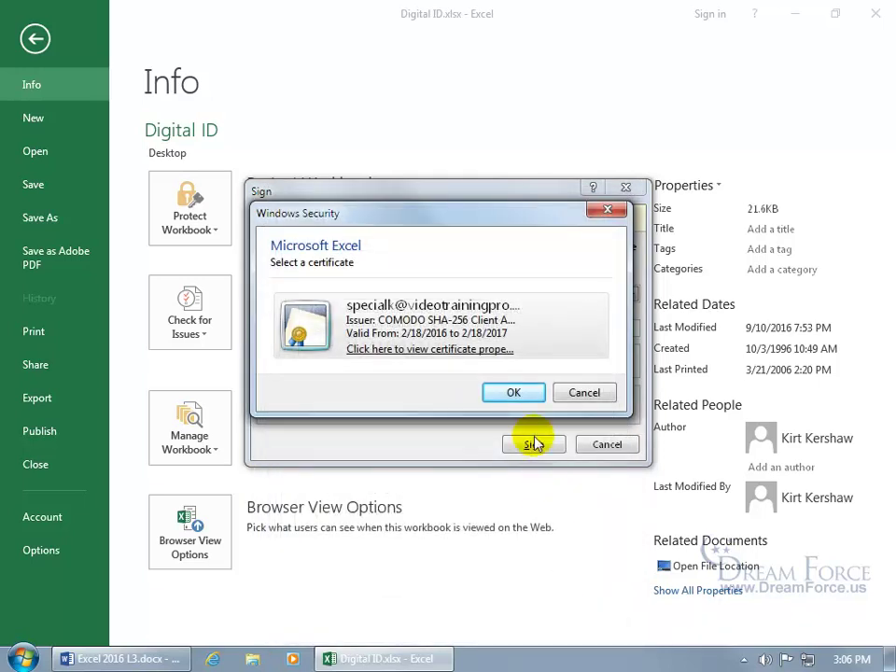
click(568, 393)
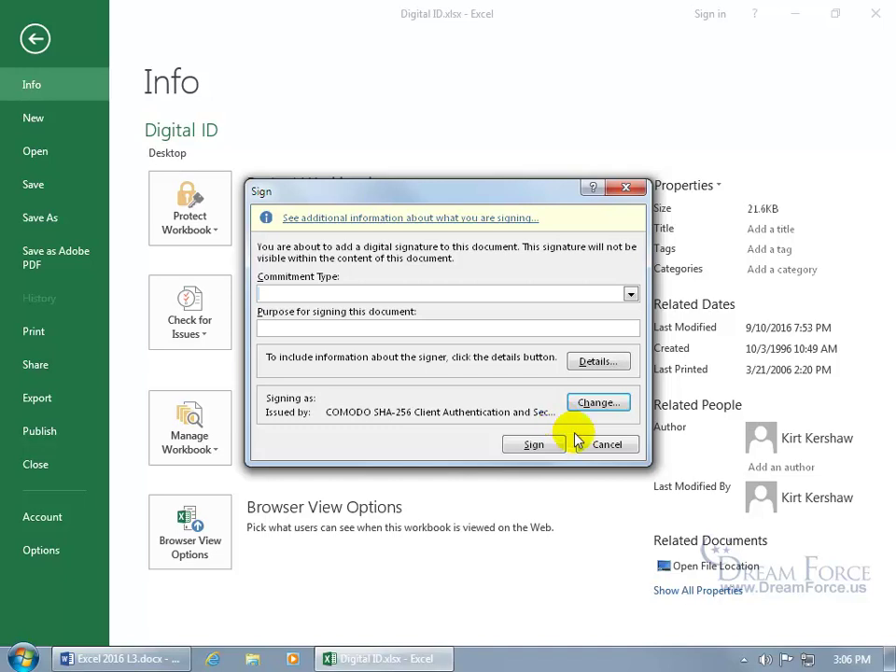
click(607, 445)
click(36, 42)
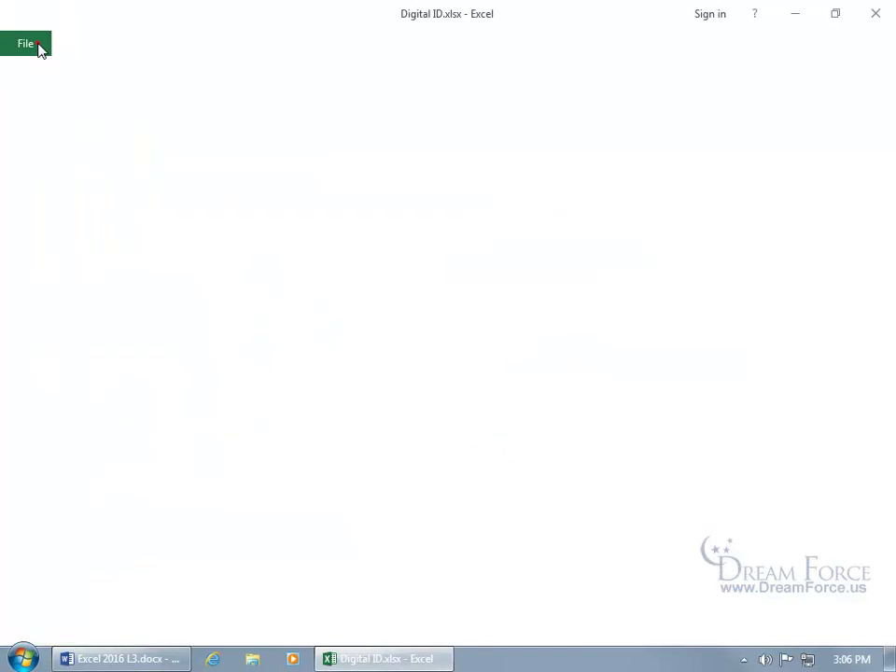
Step: Open Add Signature Services from the Insert tab's Signature Line options
click(132, 46)
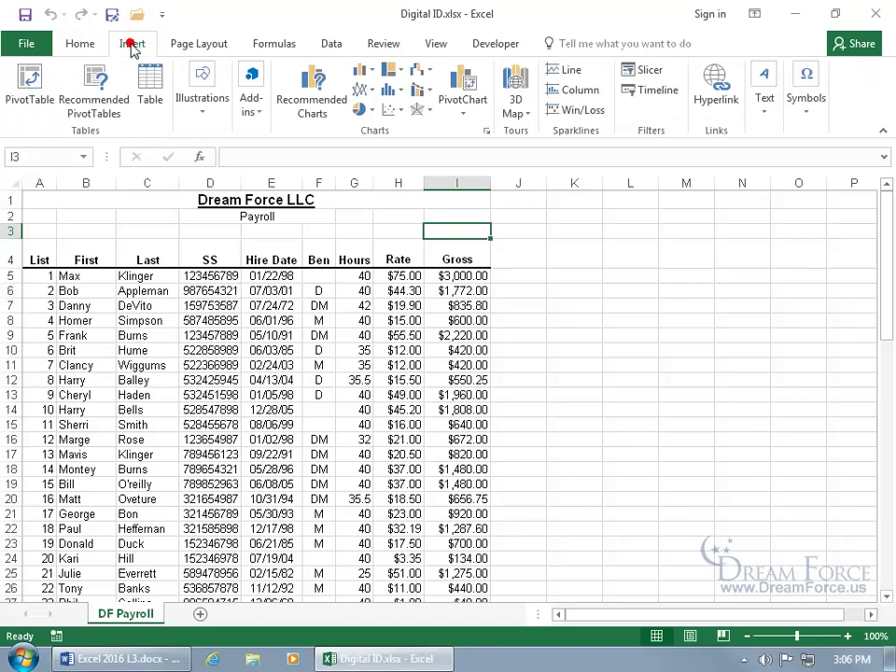
click(764, 110)
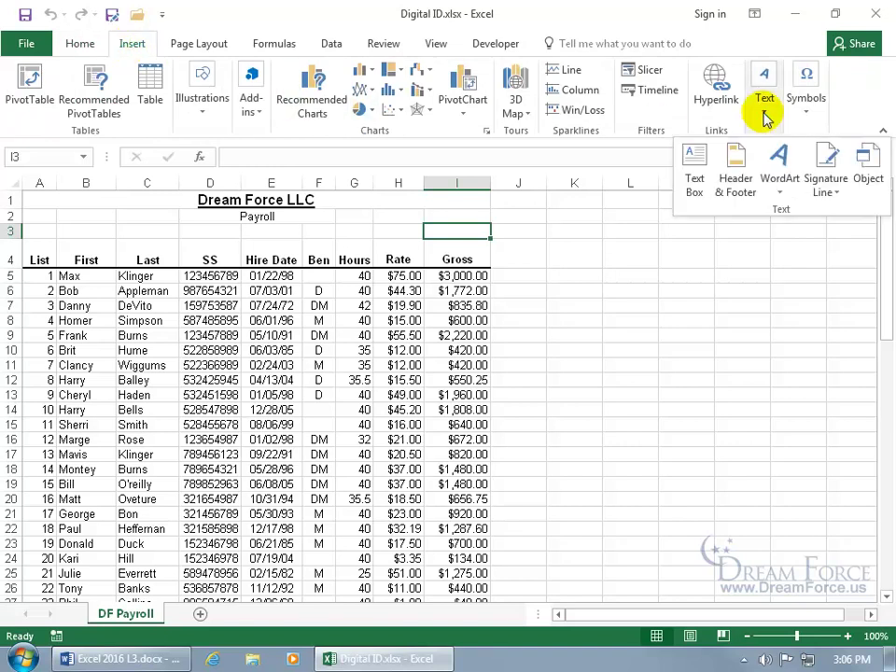
click(831, 185)
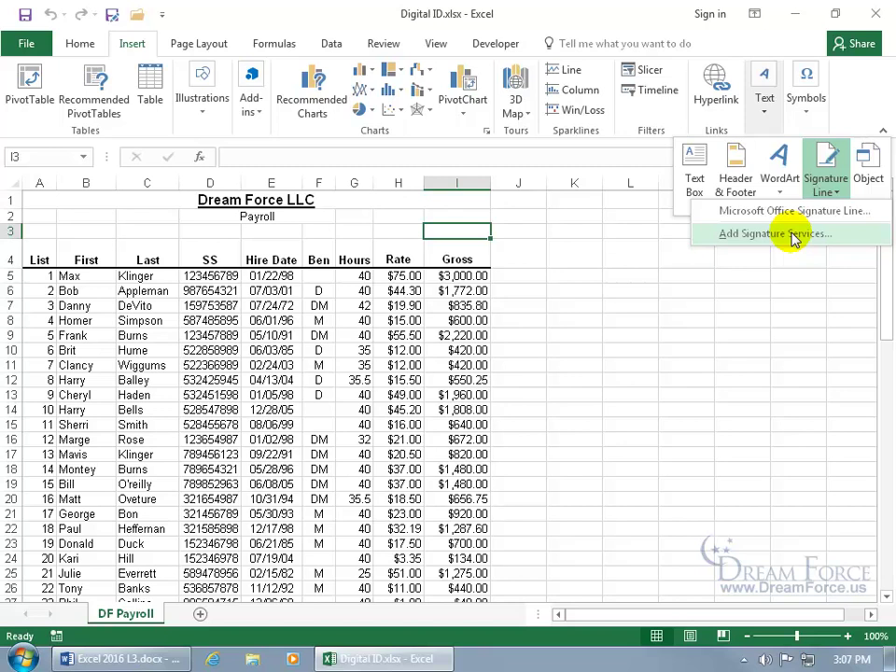
click(775, 233)
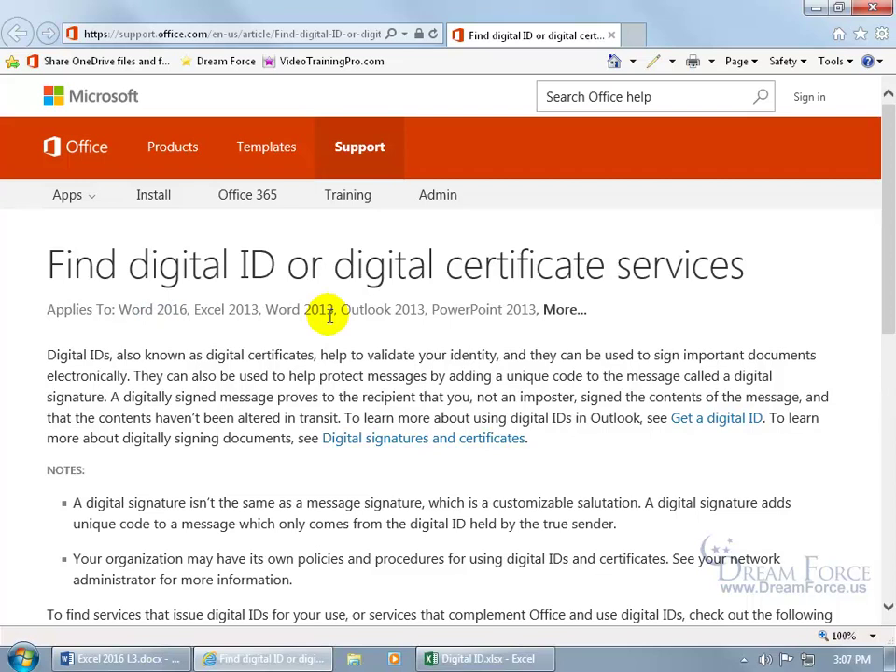
Step: Scroll to the DocuSign, Comodo, GlobalSign and GeoTrust provider list, then close the support page
scroll(328, 317, down, 5)
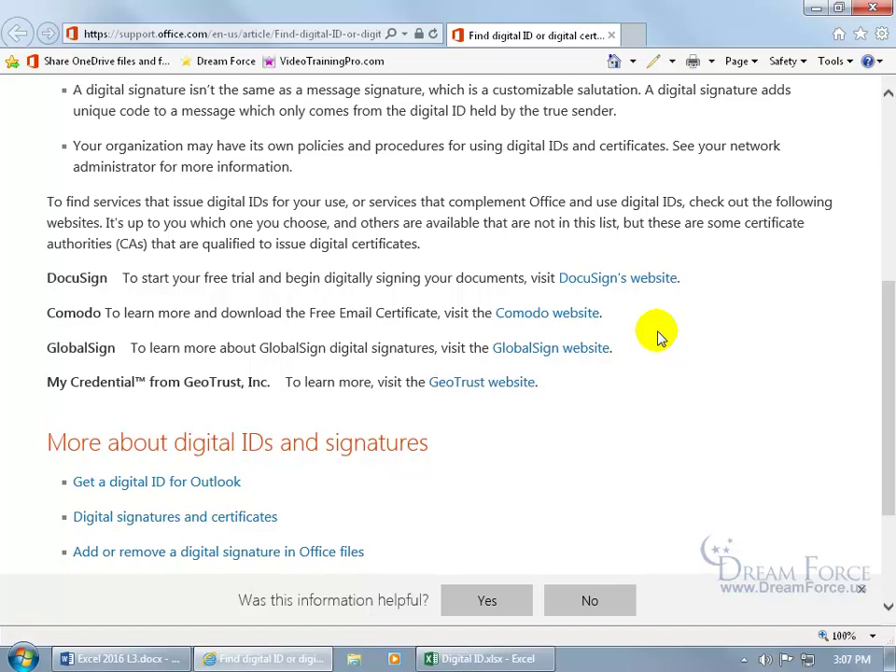
click(612, 35)
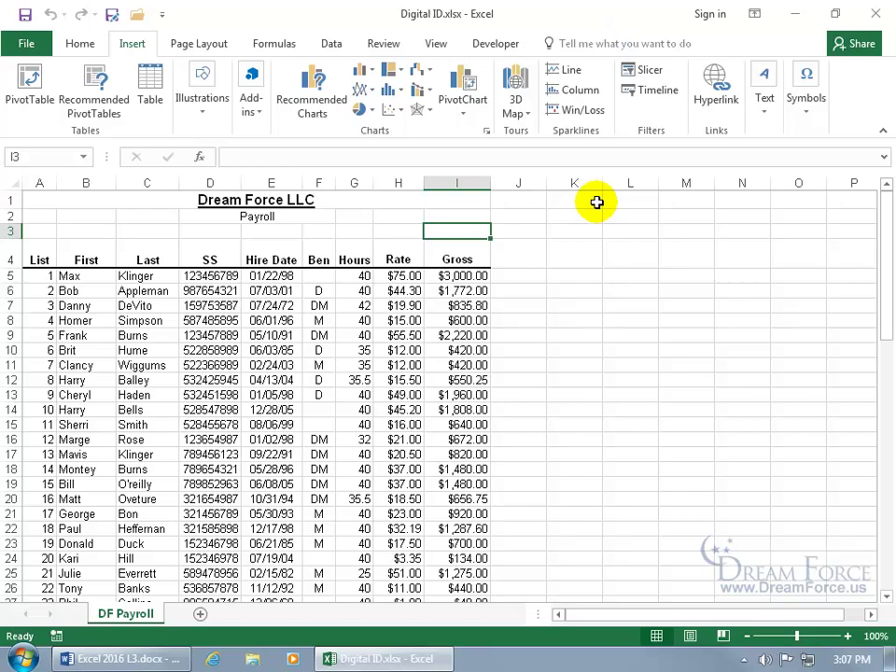
Step: Reopen the Sign dialog and review the additional information the signature will record
click(22, 44)
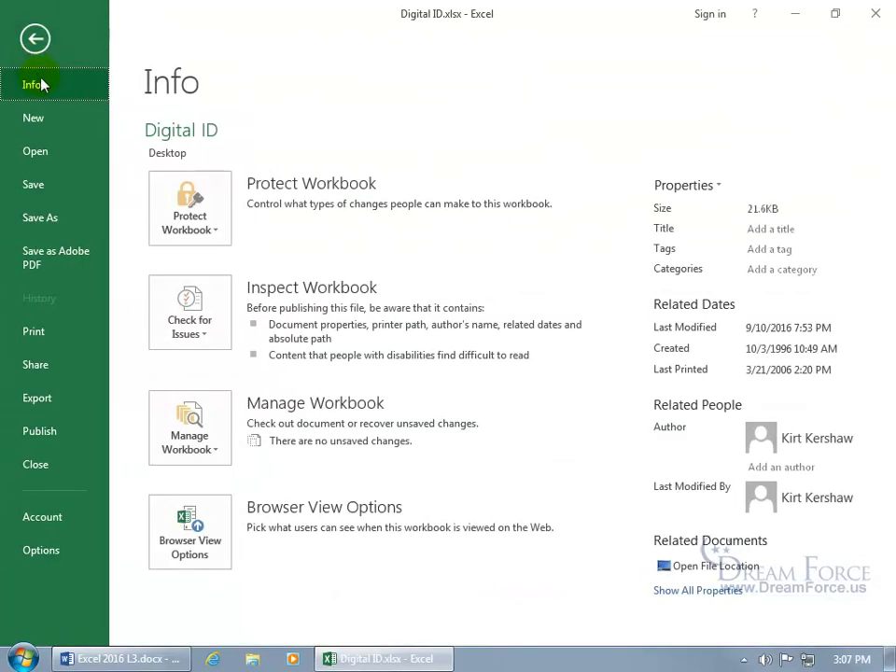
click(179, 200)
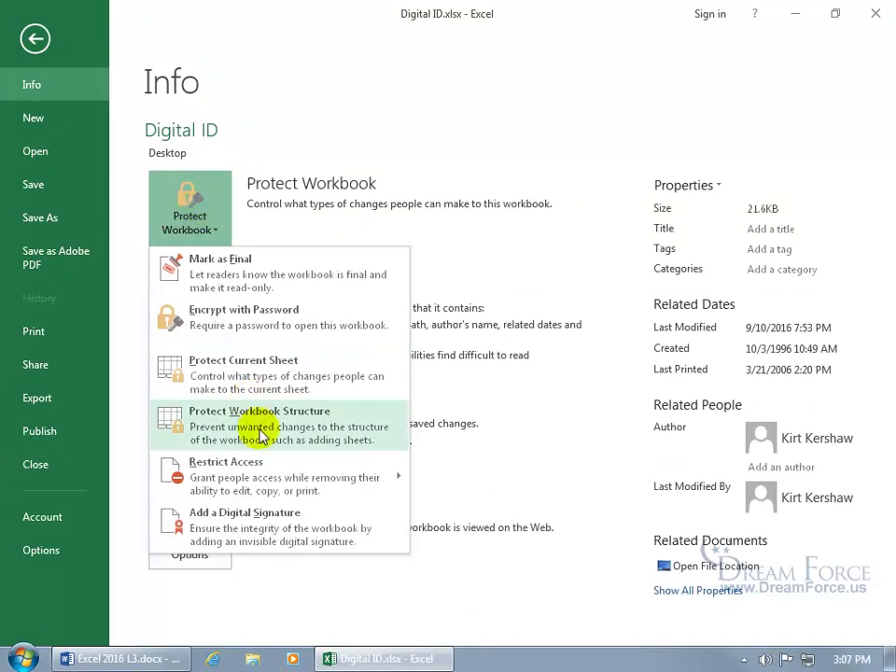
click(263, 528)
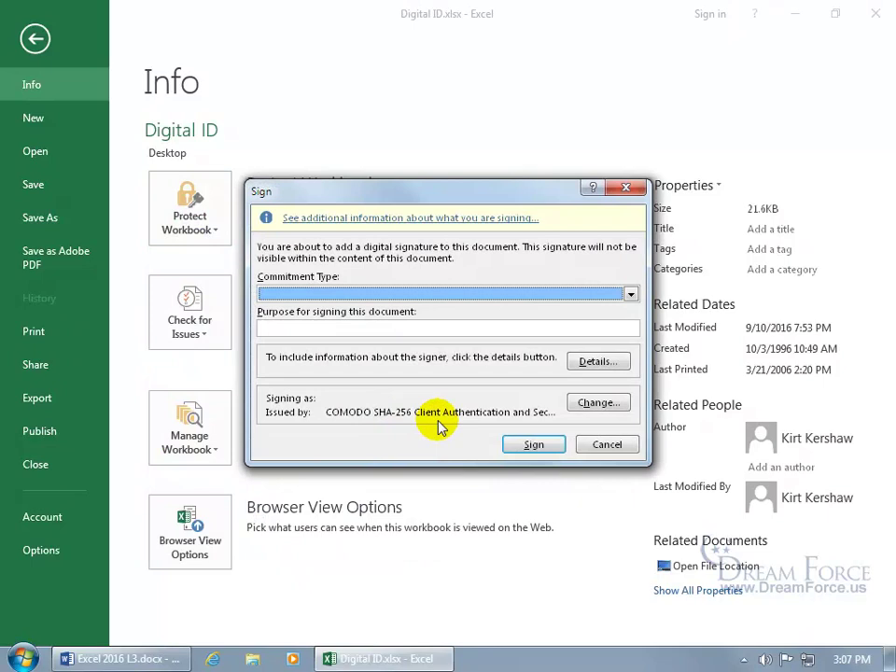
click(453, 224)
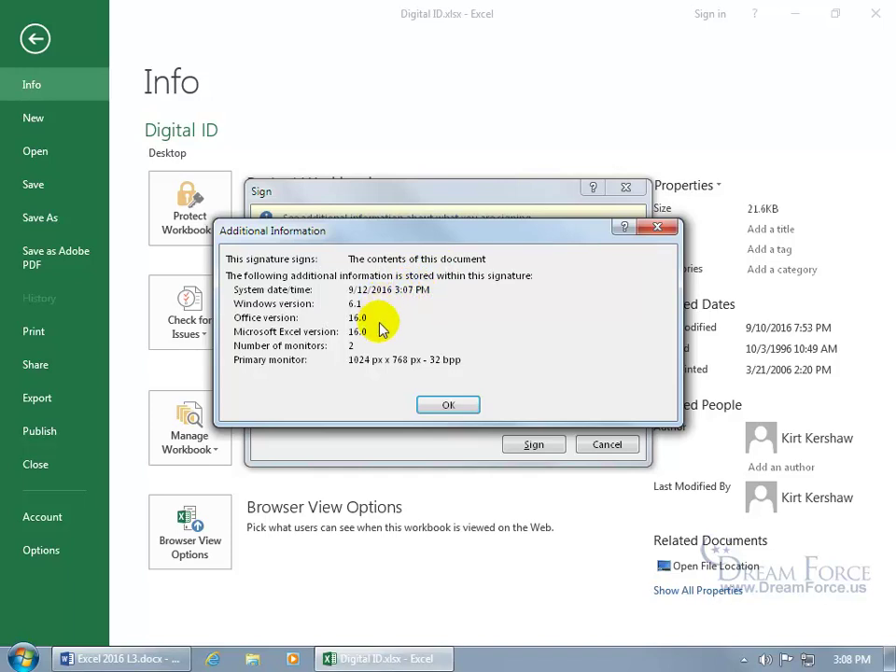
click(448, 406)
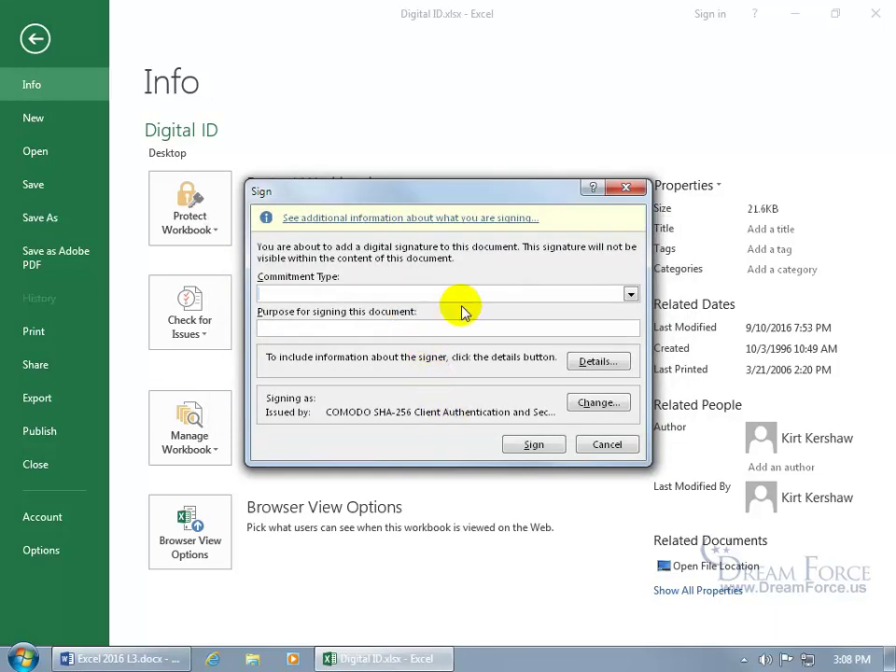
Step: Set commitment type to 'Created this document' and purpose to 'Classified'
click(630, 295)
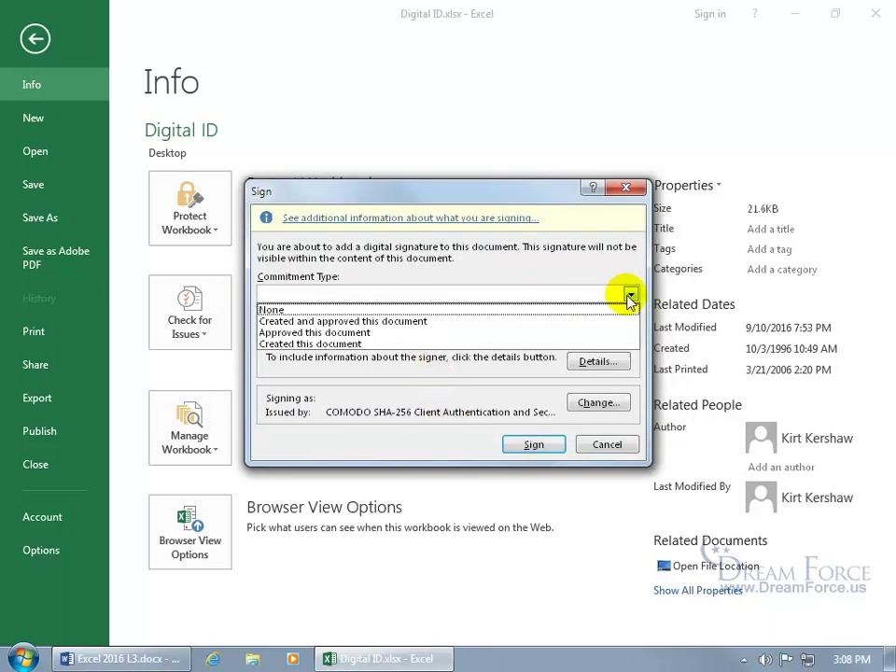
click(455, 344)
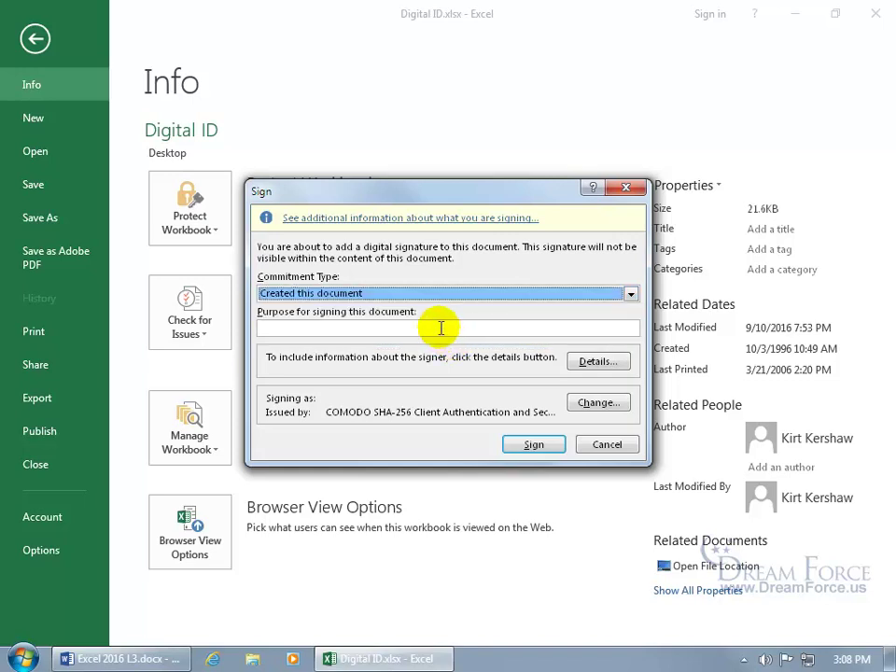
click(392, 329)
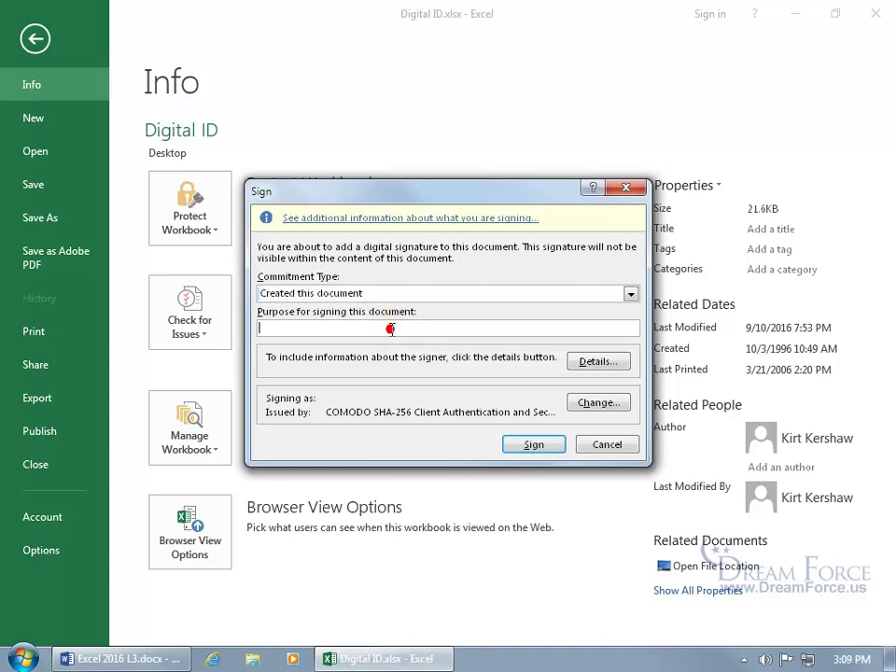
text(Classified)
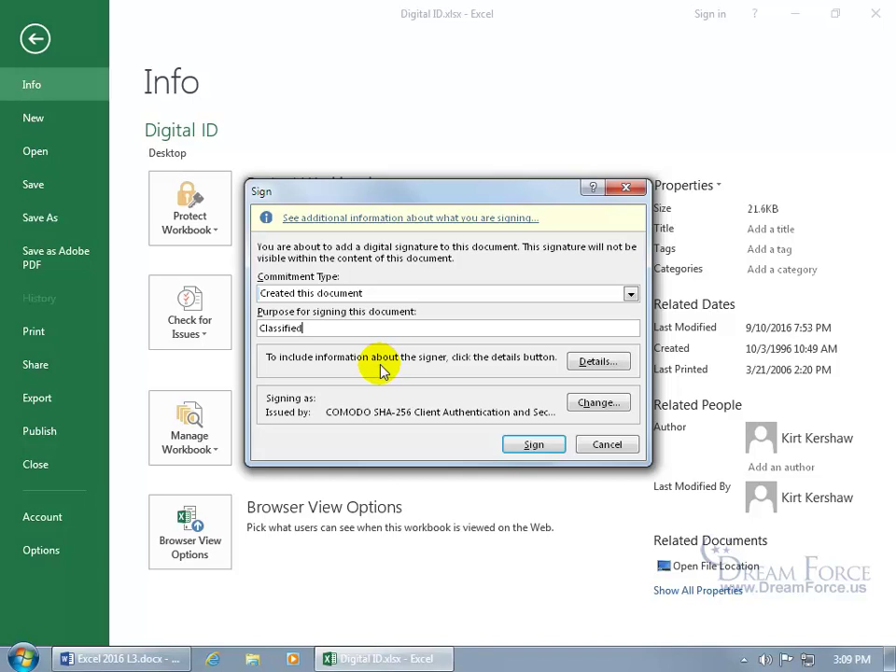
Step: Add CED as the signer's role/title in Details and apply the signature
click(588, 361)
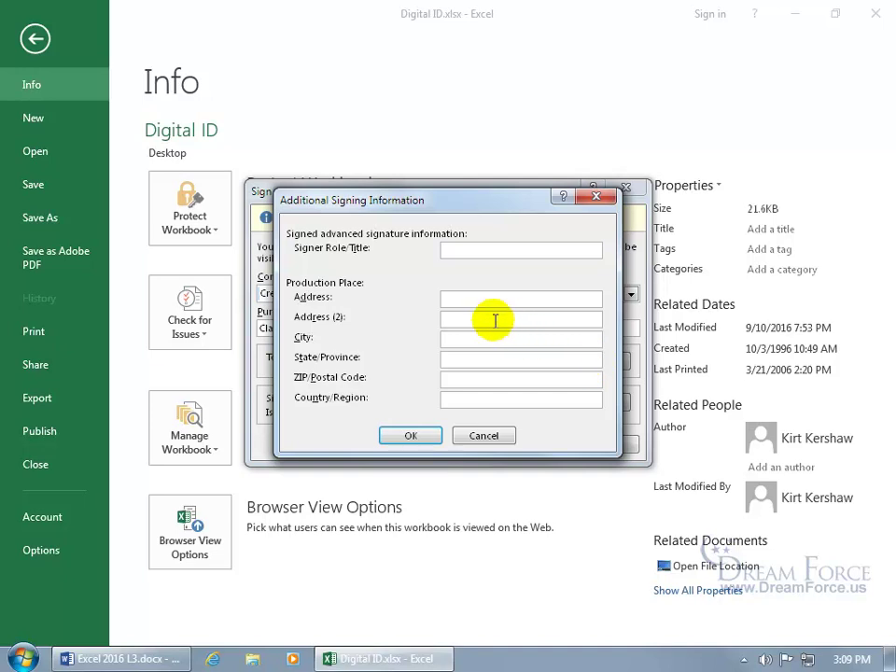
click(463, 248)
text(CED)
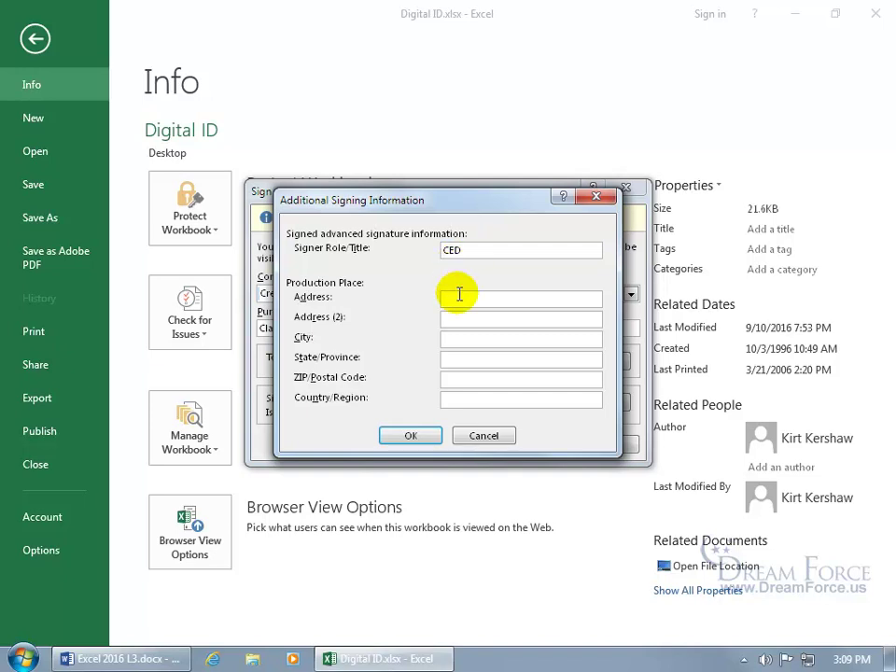
click(412, 434)
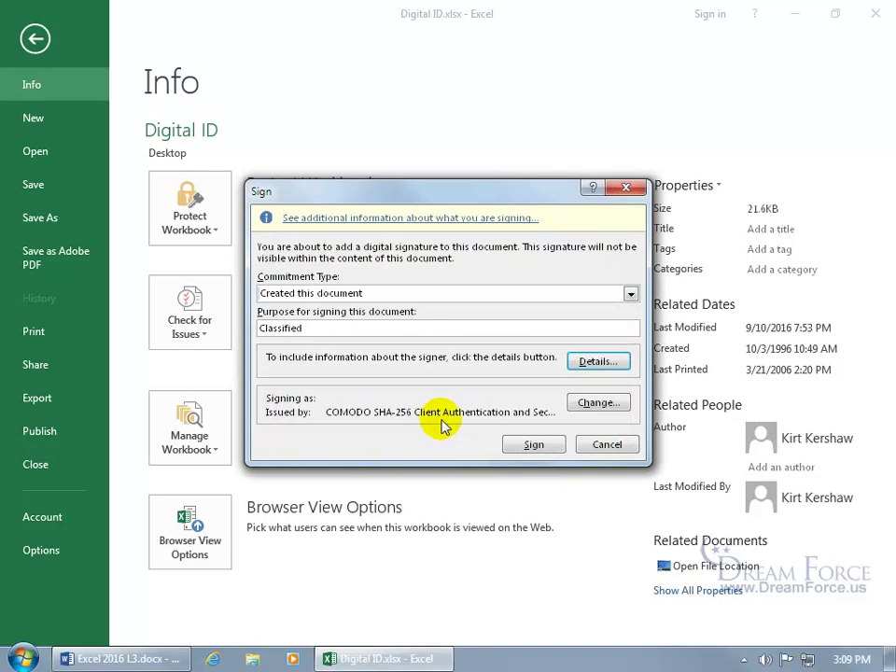
click(534, 446)
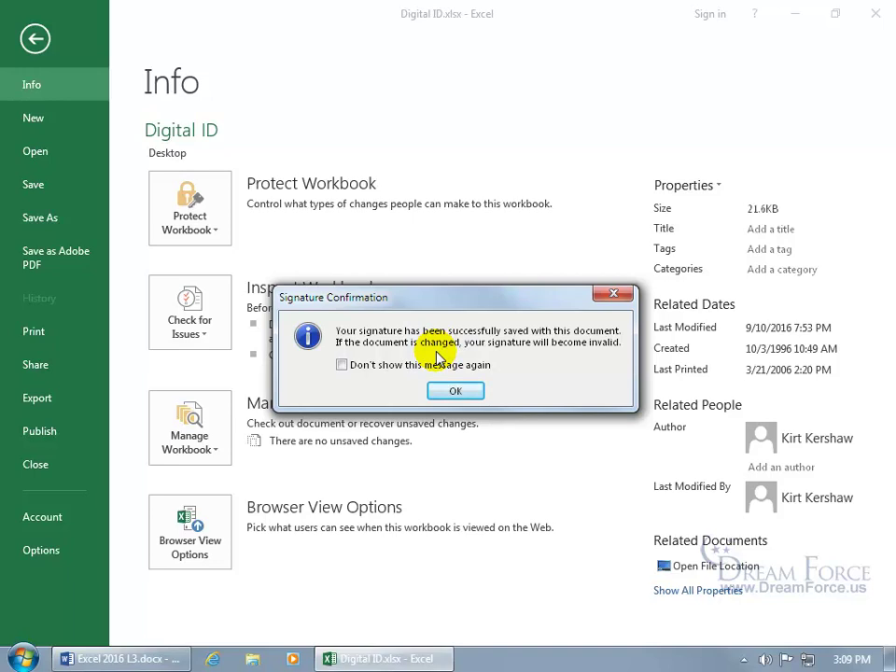
Step: Dismiss the signature confirmation and return to the marked-final payroll sheet
click(456, 392)
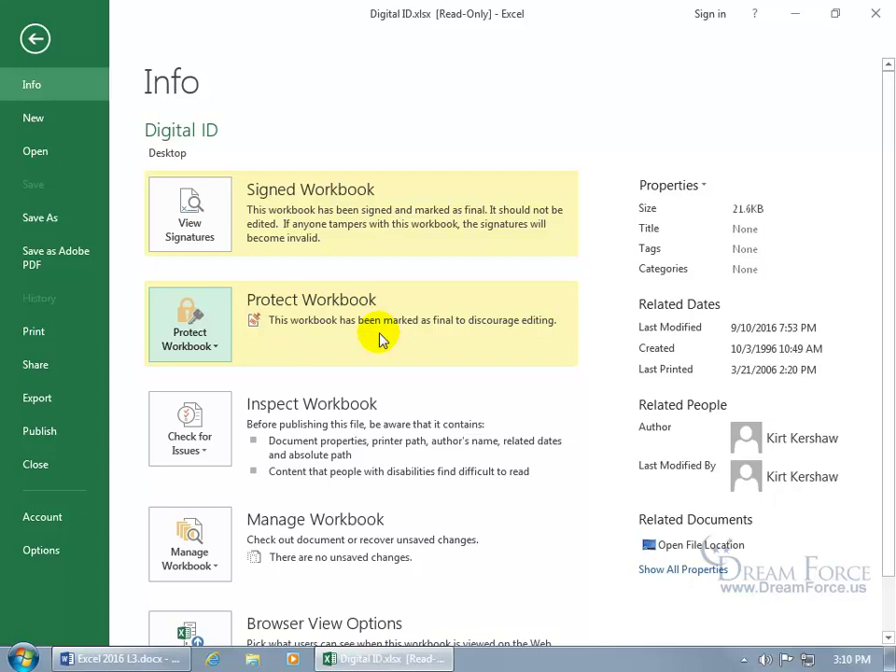
click(34, 37)
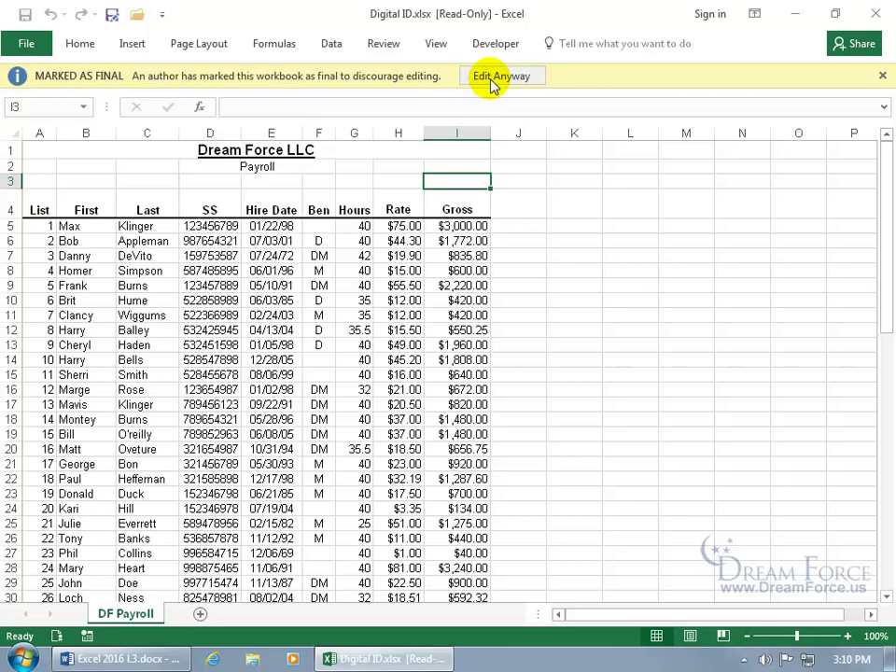
Step: Select cell G6, then show the Signatures pane listing the valid 9/12/2016 signature
click(361, 229)
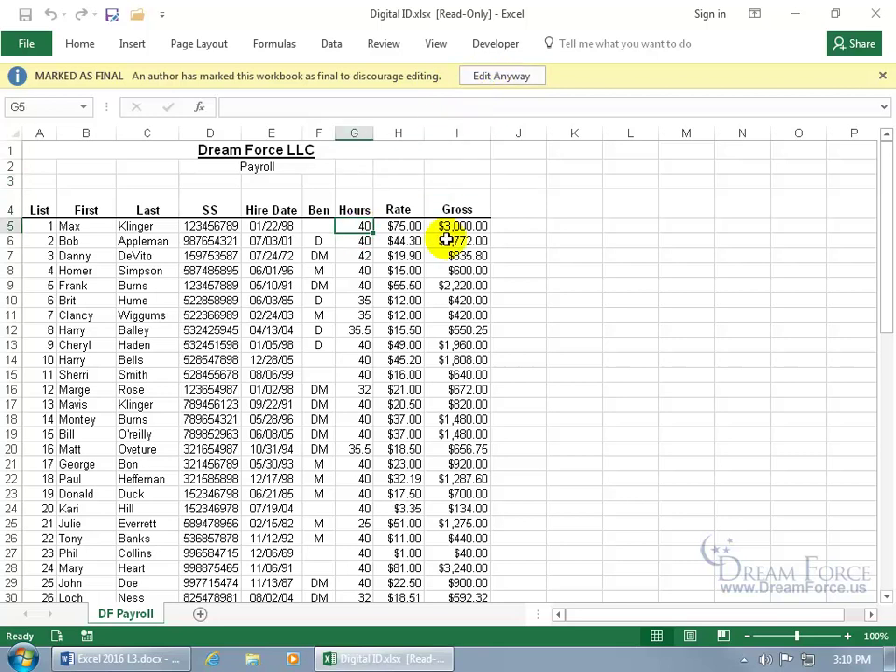
key(Down)
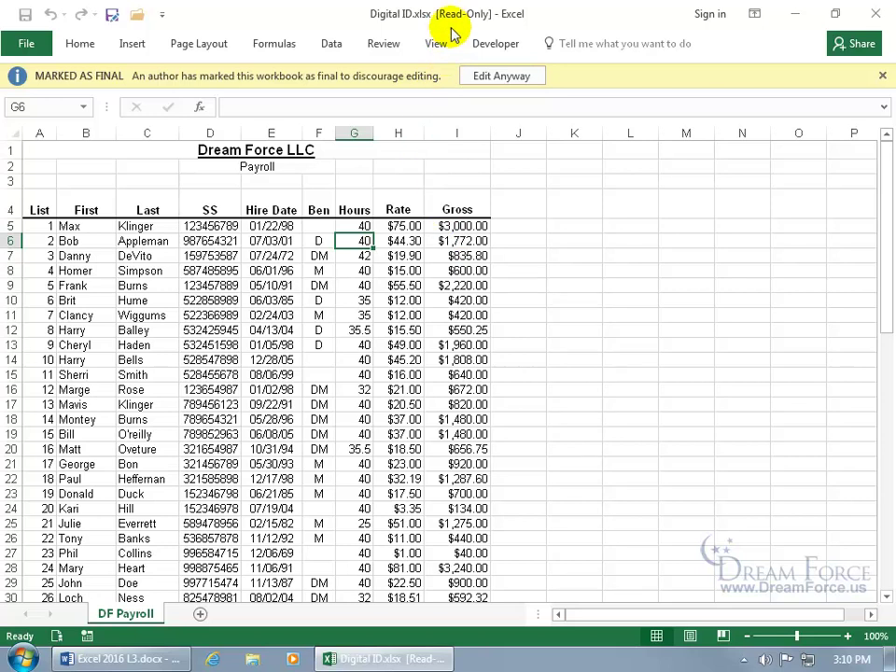
mouse_move(63, 645)
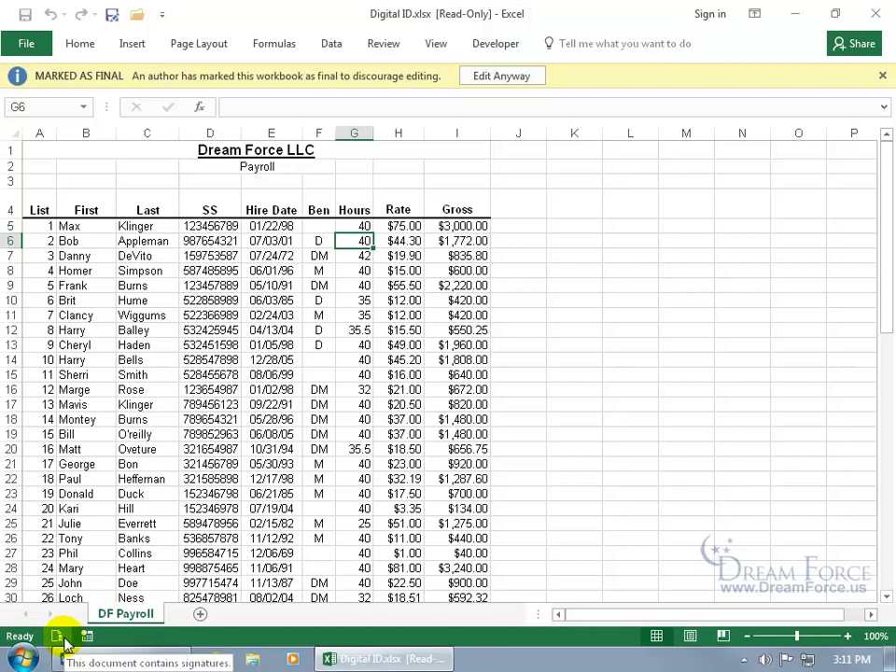
click(60, 639)
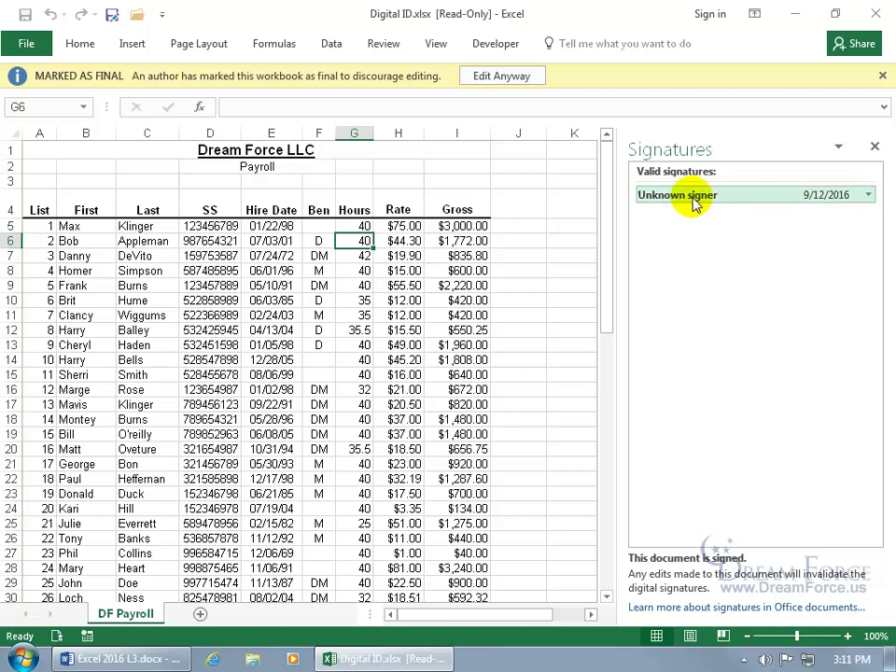
click(695, 203)
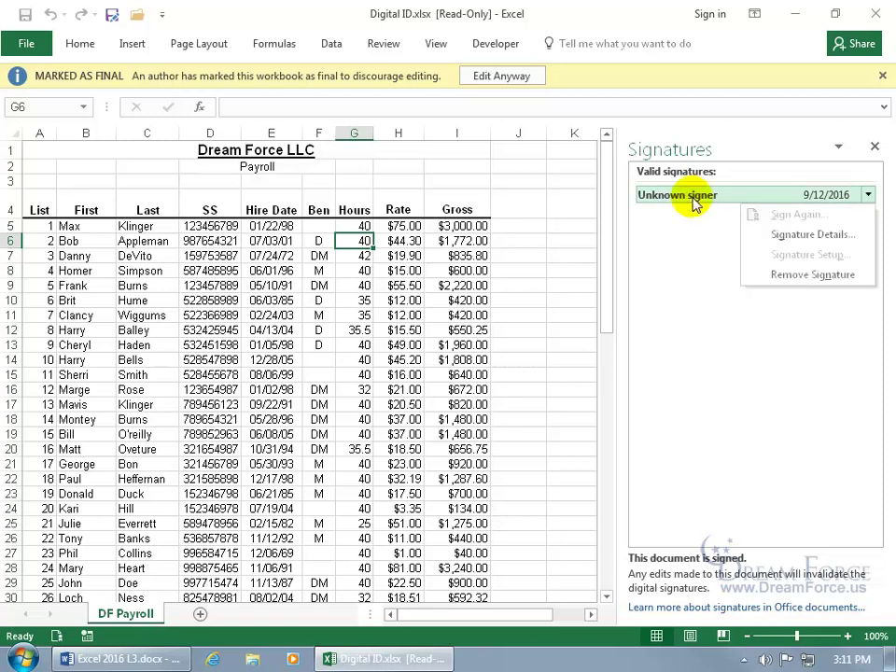
click(758, 239)
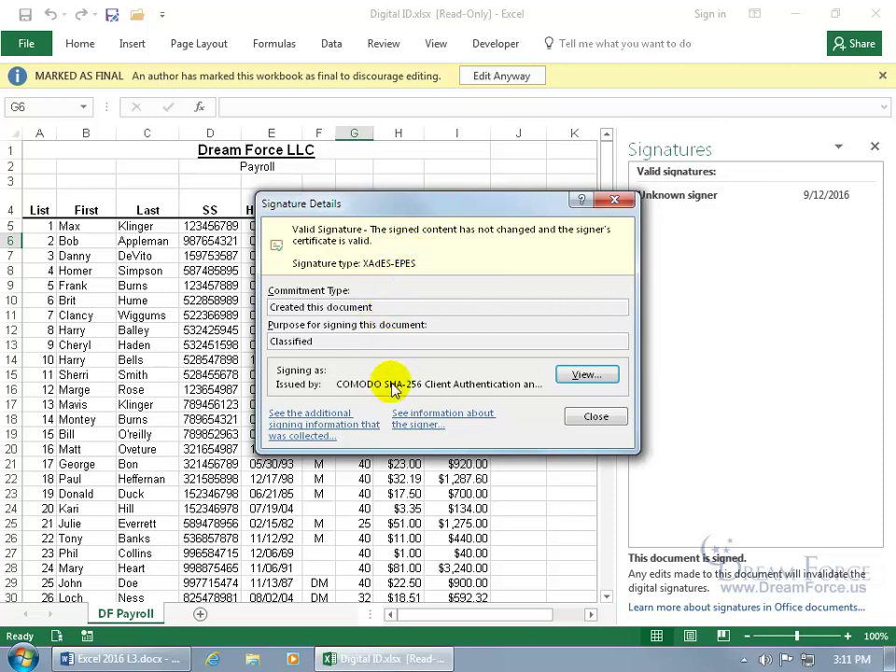
click(570, 376)
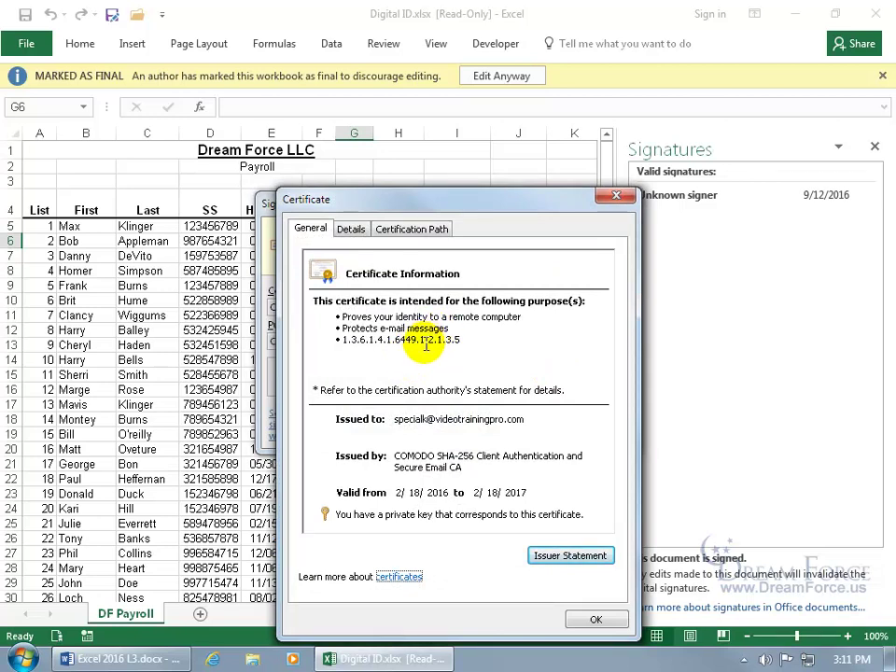
click(351, 228)
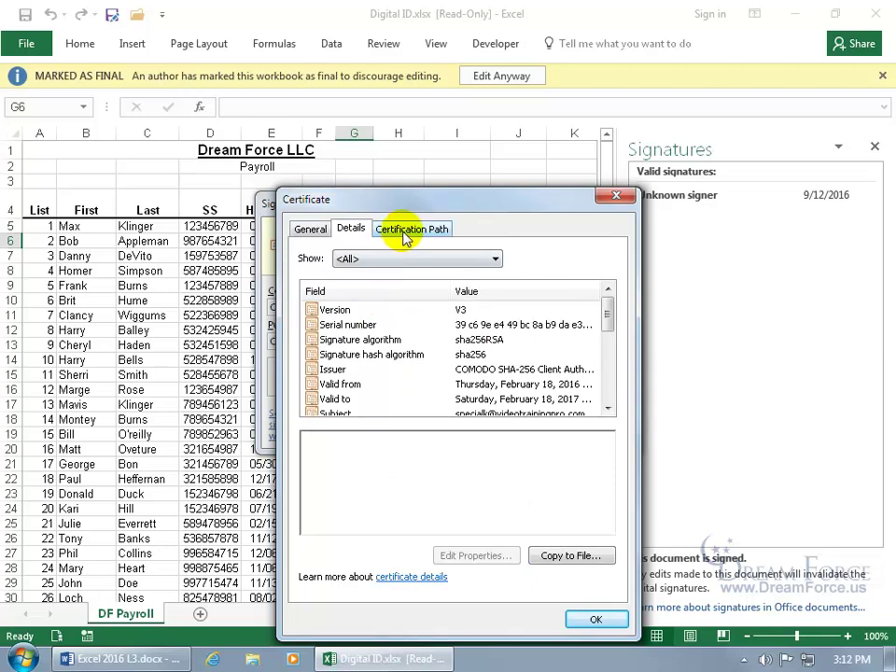
click(403, 228)
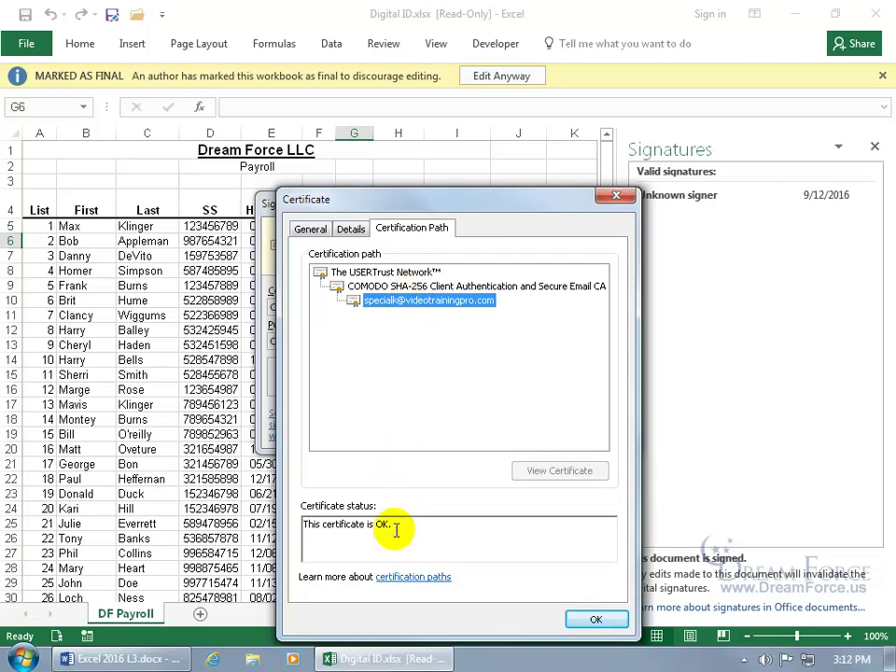
click(595, 619)
click(594, 418)
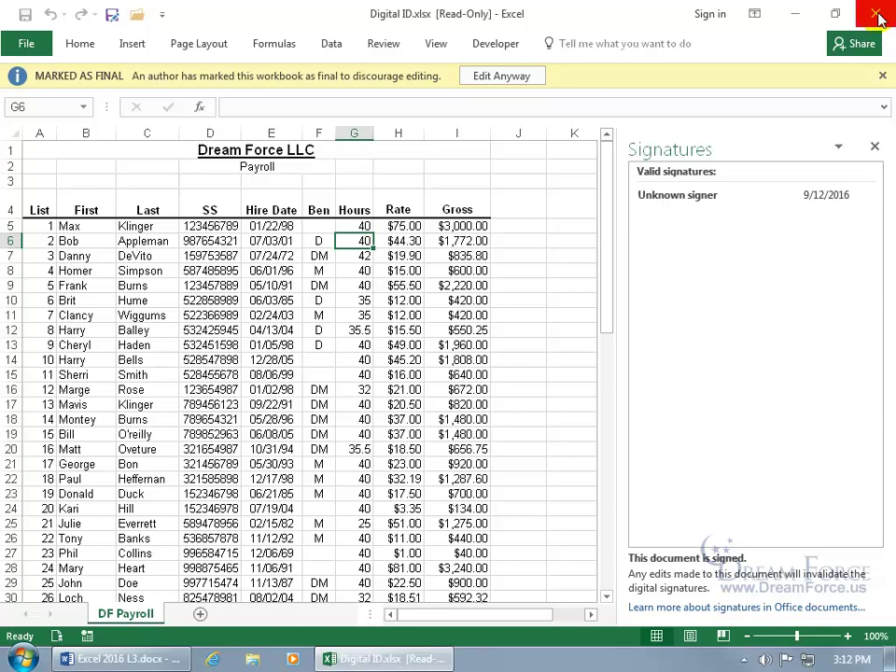
Step: Close Excel and reopen Digital ID.xlsx from the desktop
click(879, 17)
click(492, 319)
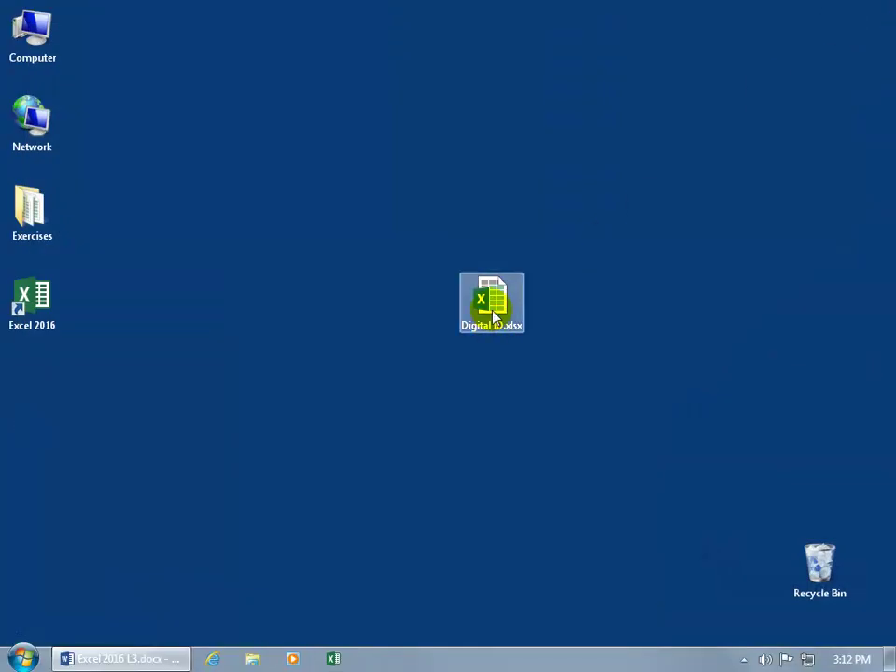
double_click(492, 319)
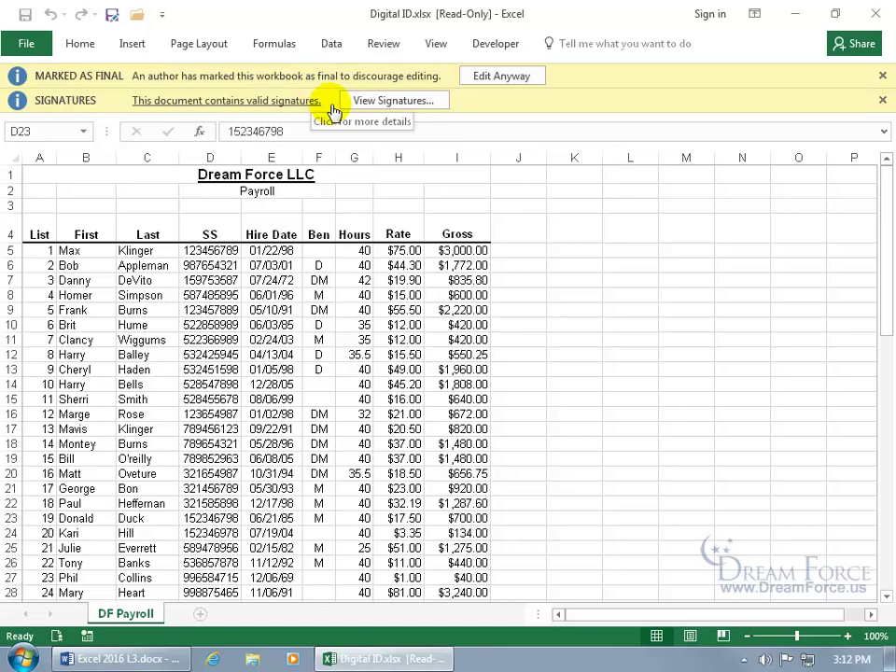
Step: Open the Signatures pane and the 9/12/2016 signature's Signature Details
click(374, 100)
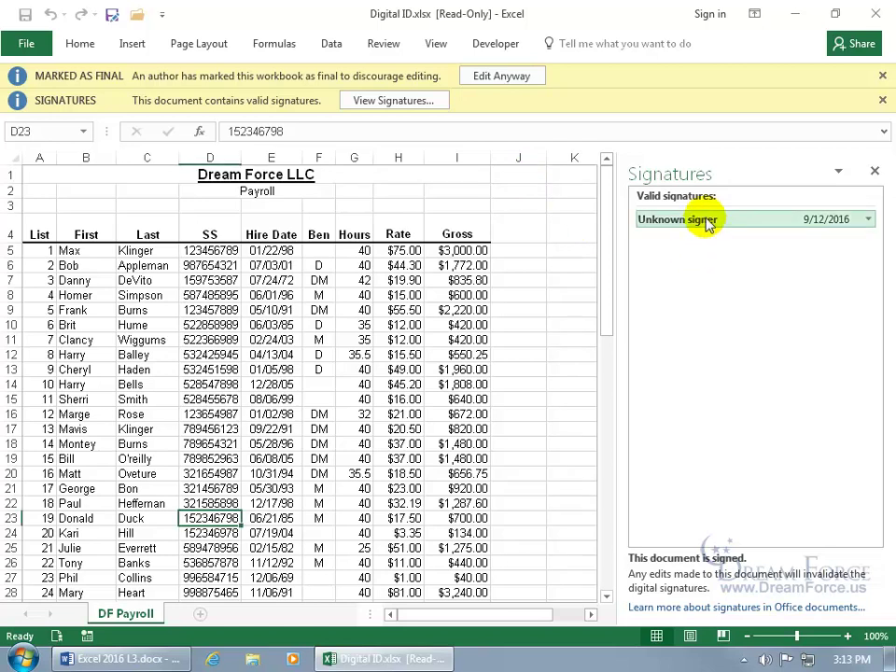
click(868, 220)
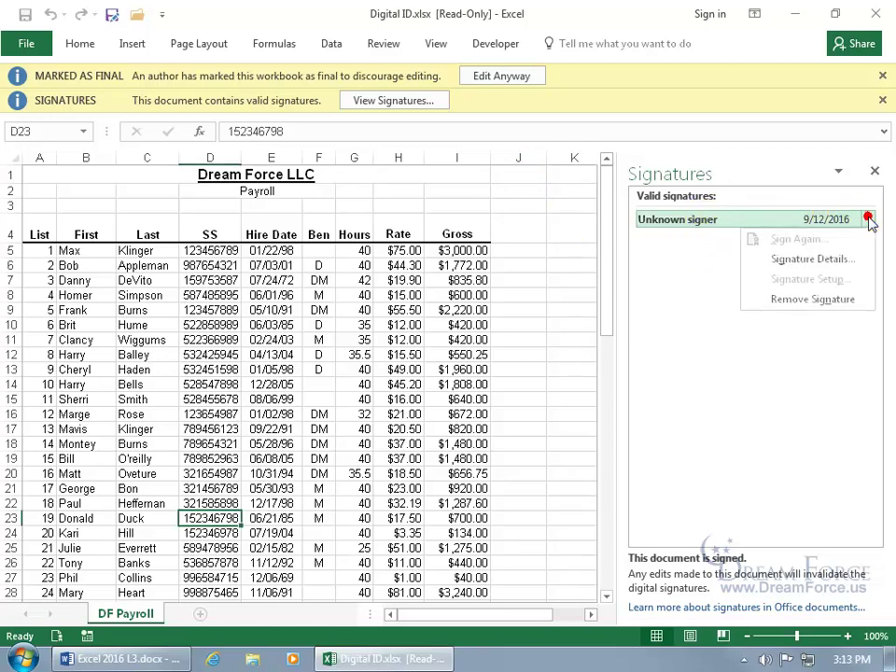
click(784, 260)
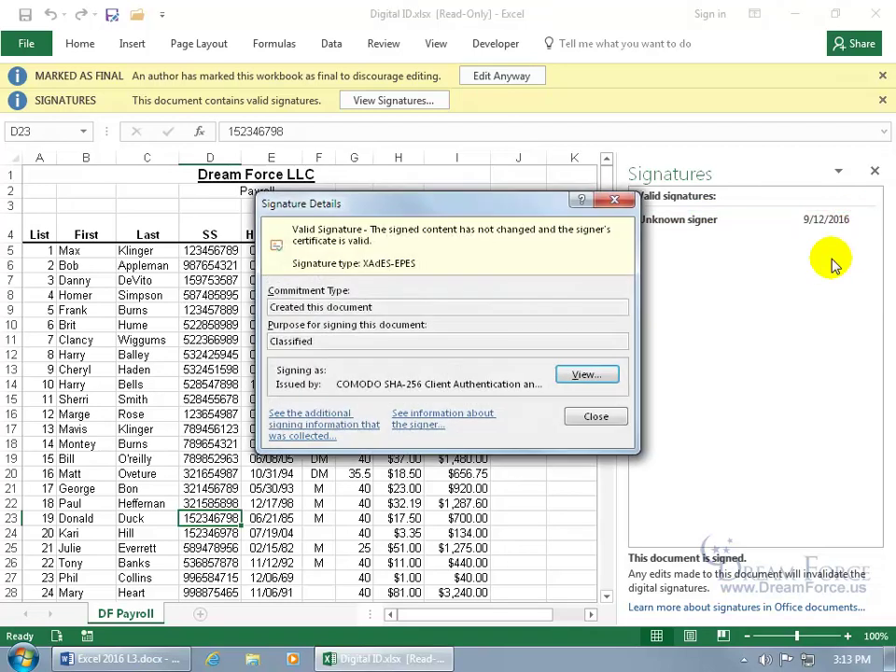
Step: Review the additional signing information and signer information, then close the details
click(338, 419)
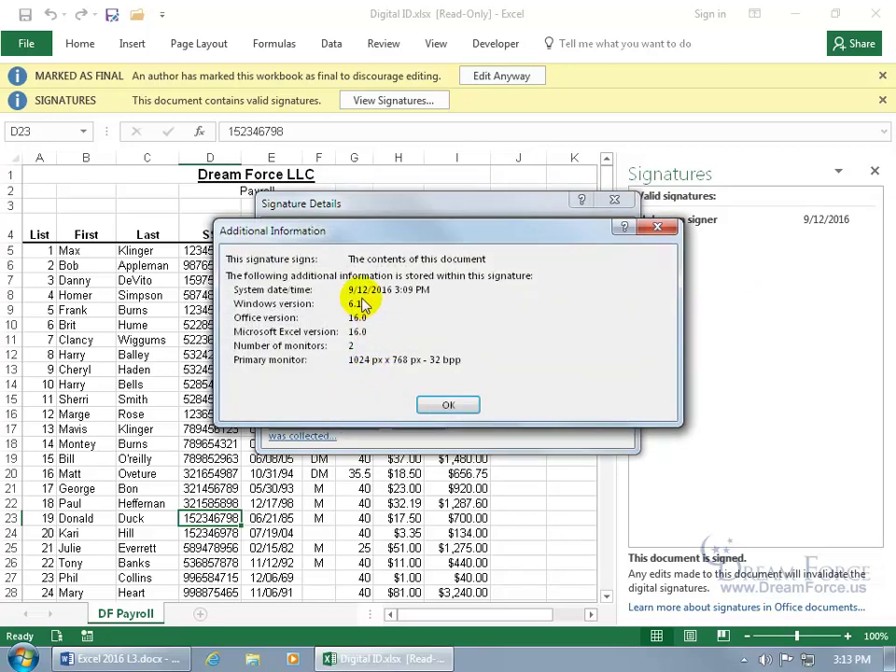
click(450, 406)
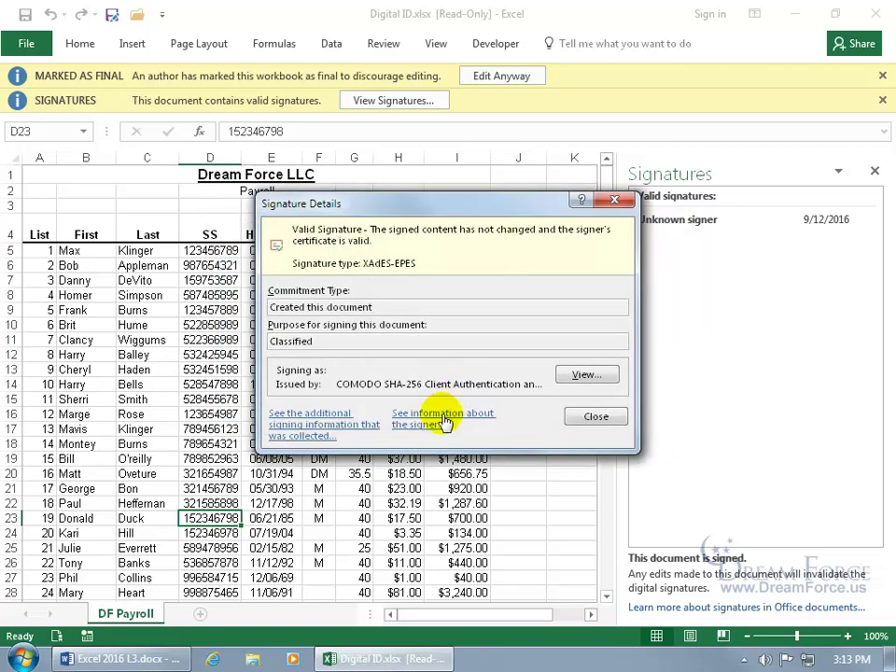
click(461, 416)
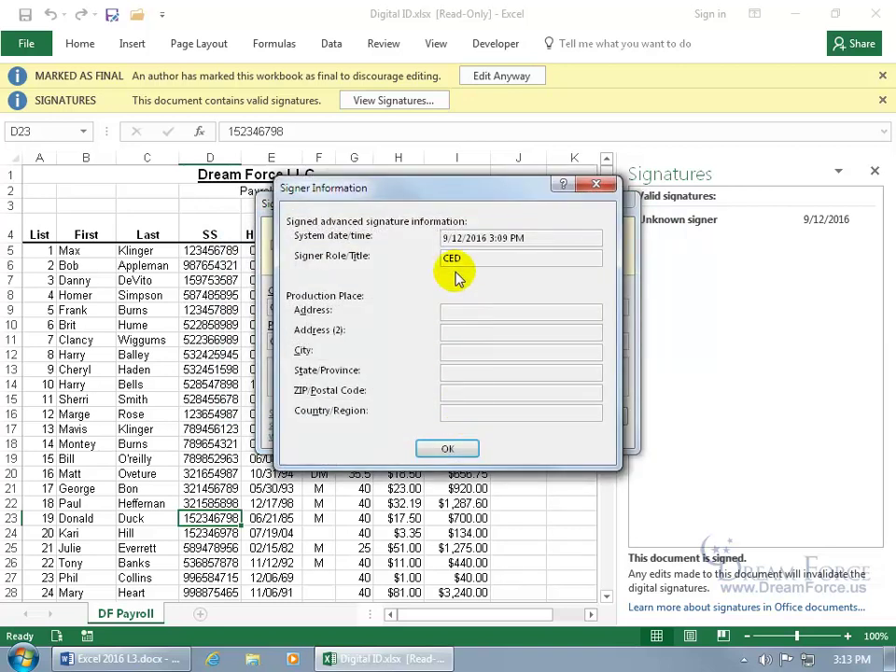
click(452, 448)
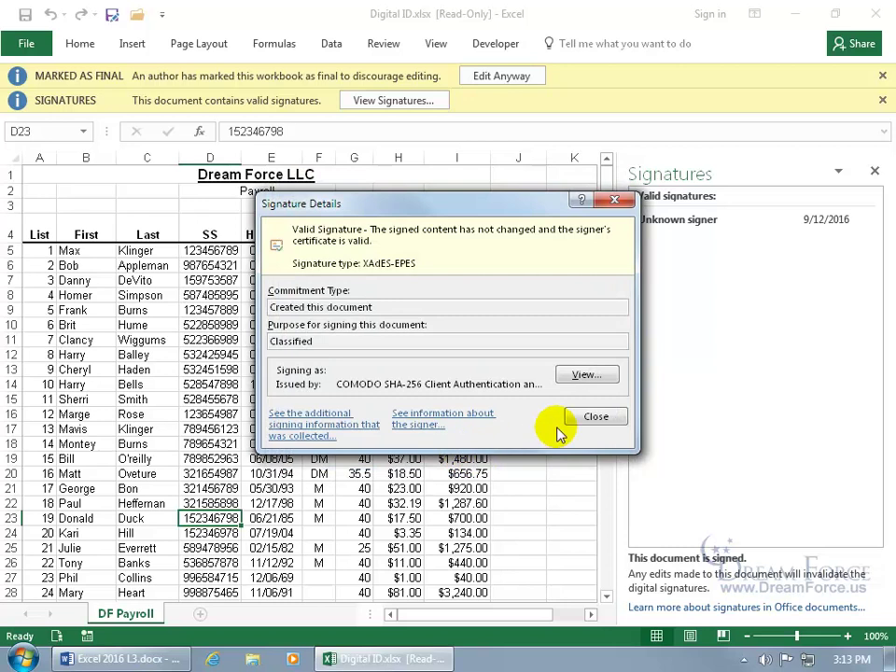
click(586, 414)
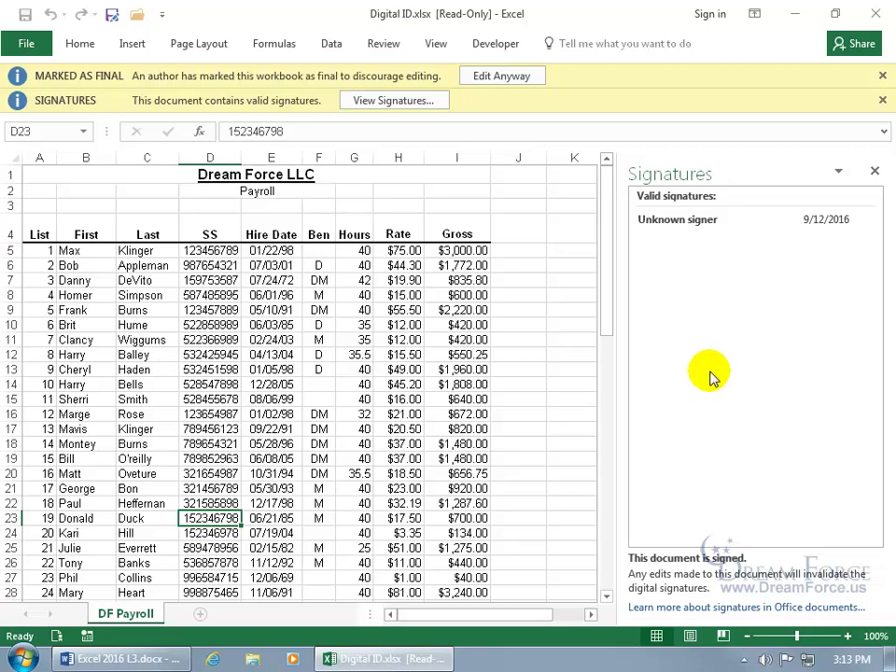
click(798, 228)
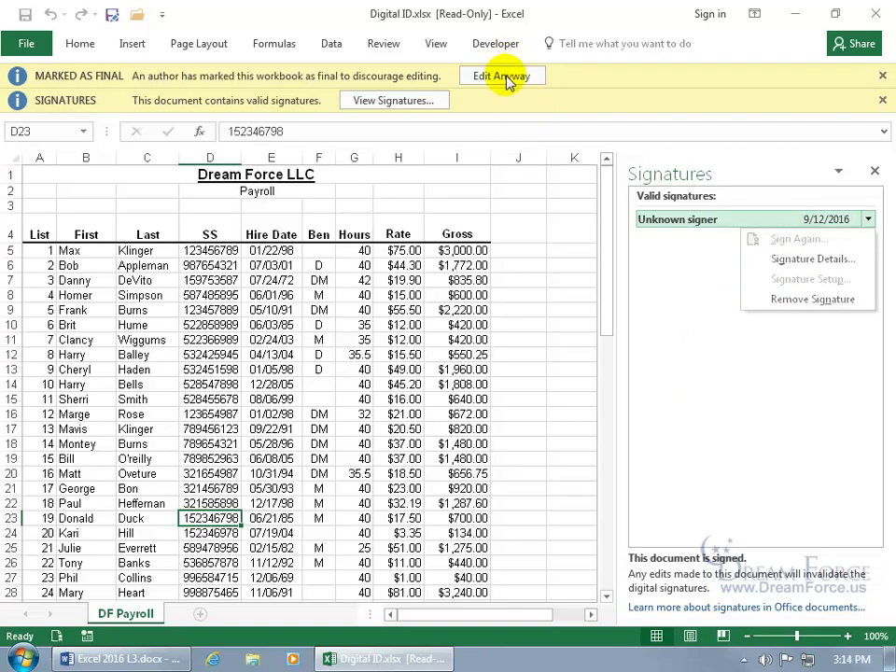
Step: Choose Edit Anyway, confirm removing the signatures, acknowledge the removal, and close the Signatures pane
click(78, 44)
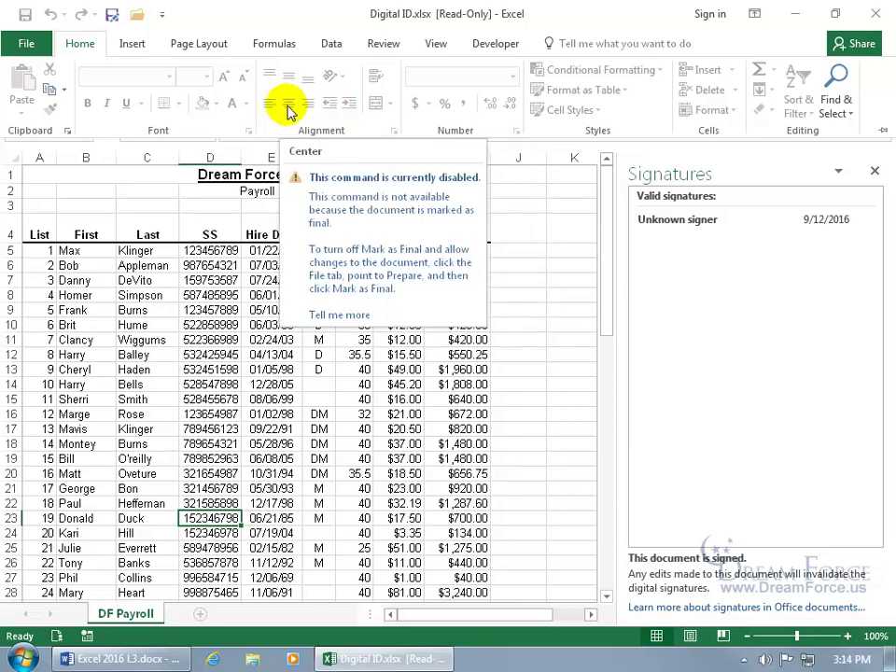
click(114, 206)
click(518, 79)
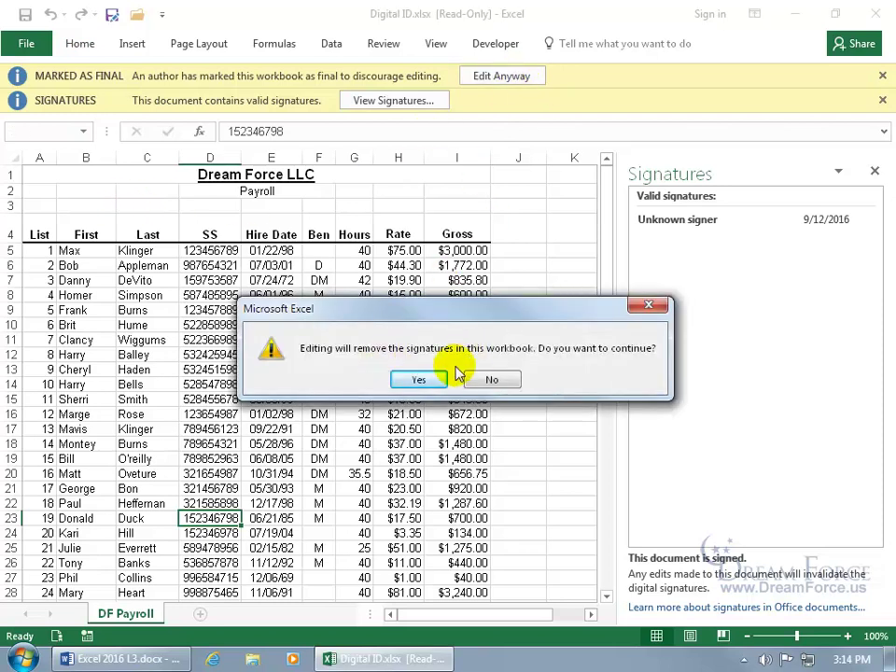
click(419, 380)
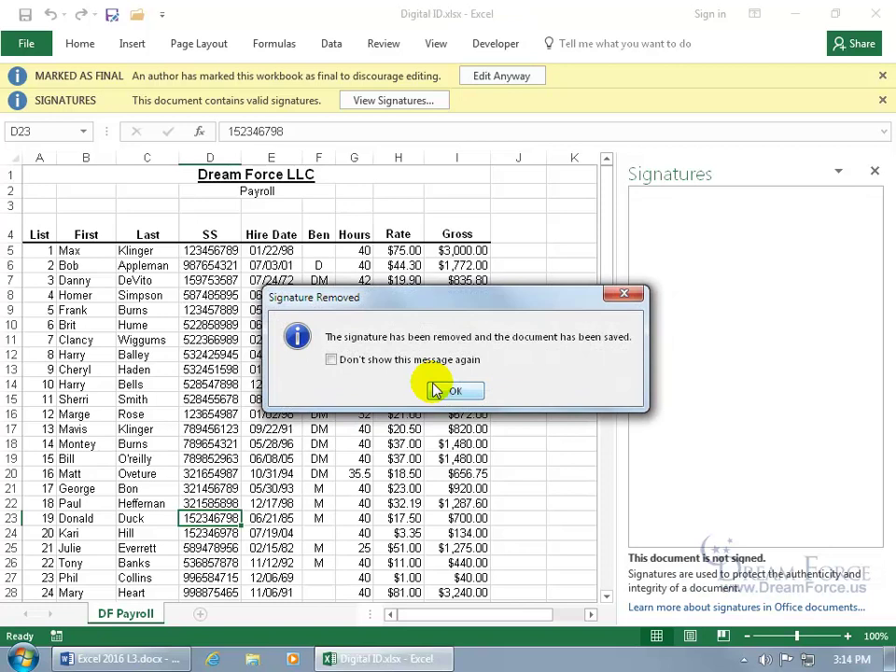
click(456, 390)
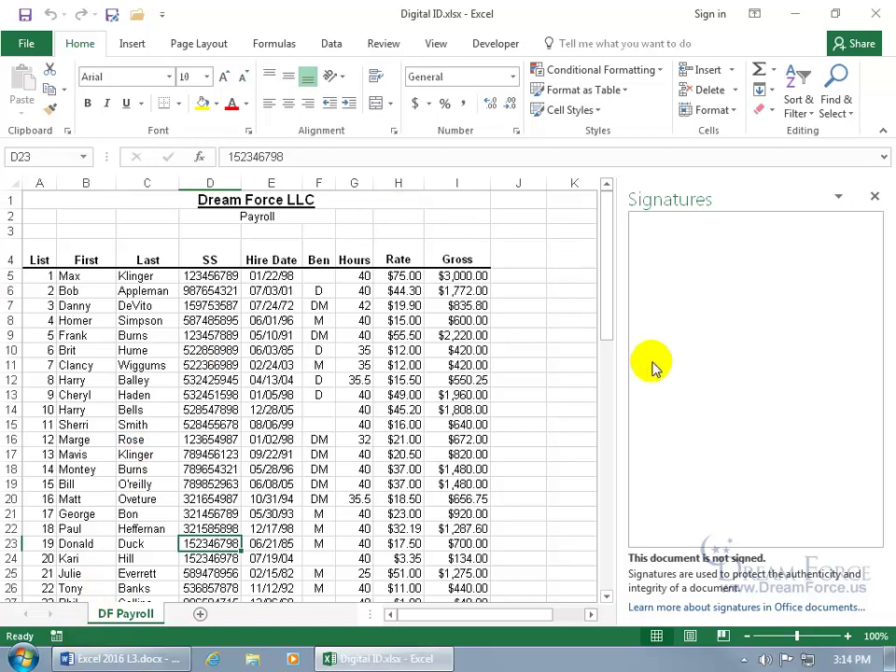
click(875, 198)
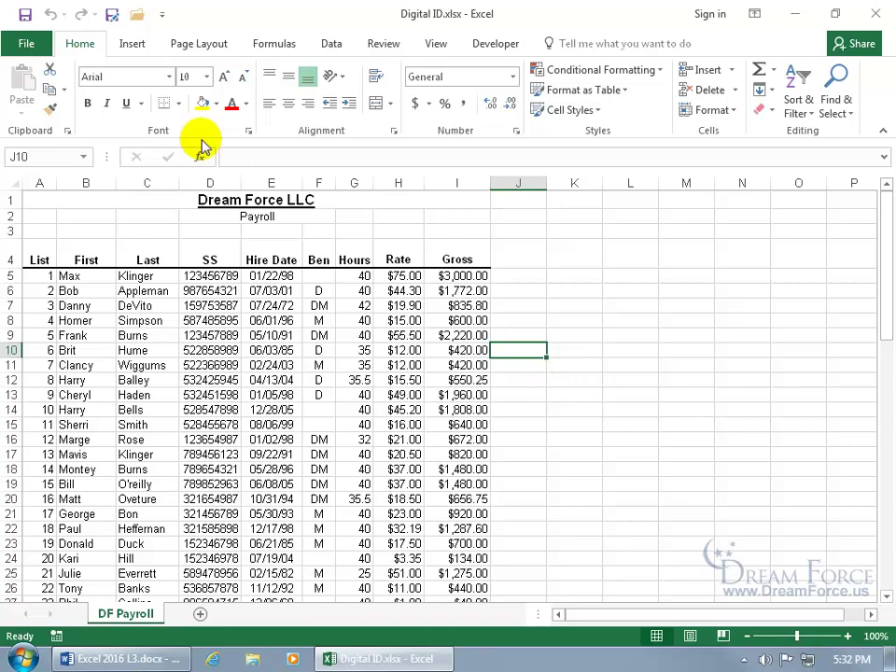
Step: Insert a Microsoft Office Signature Line with the signer's name, title CEO, and signer comments allowed
click(133, 51)
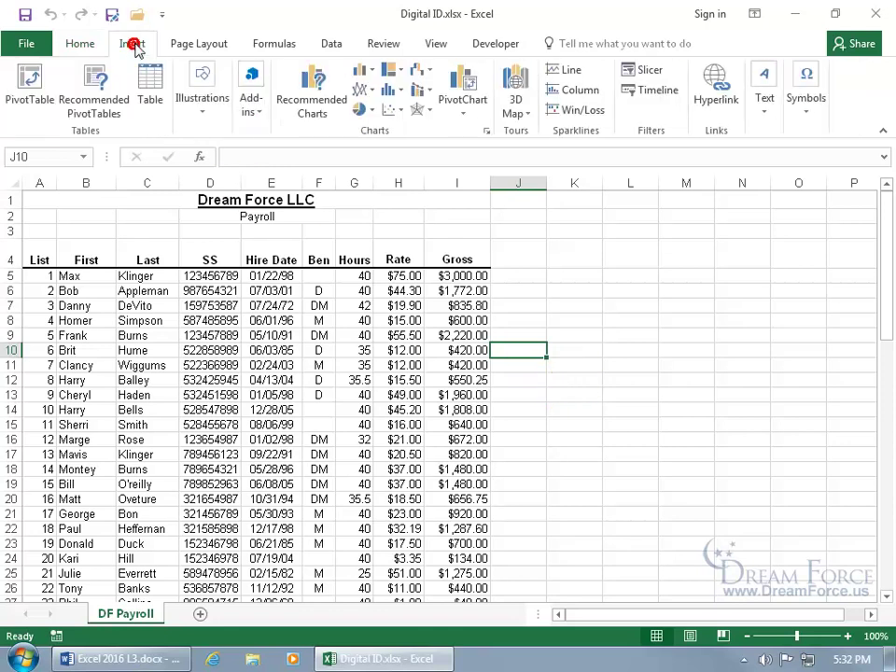
click(765, 111)
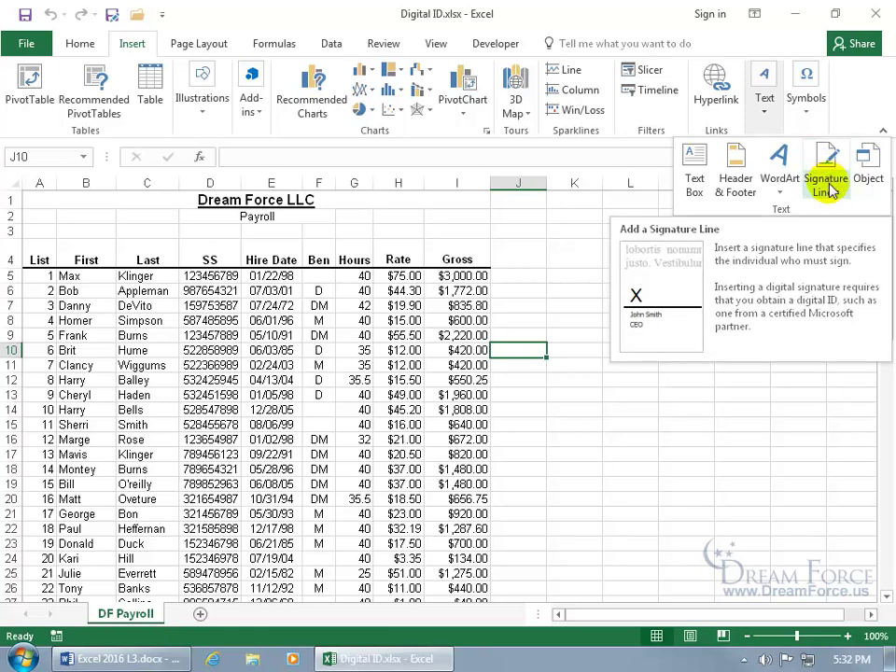
click(827, 187)
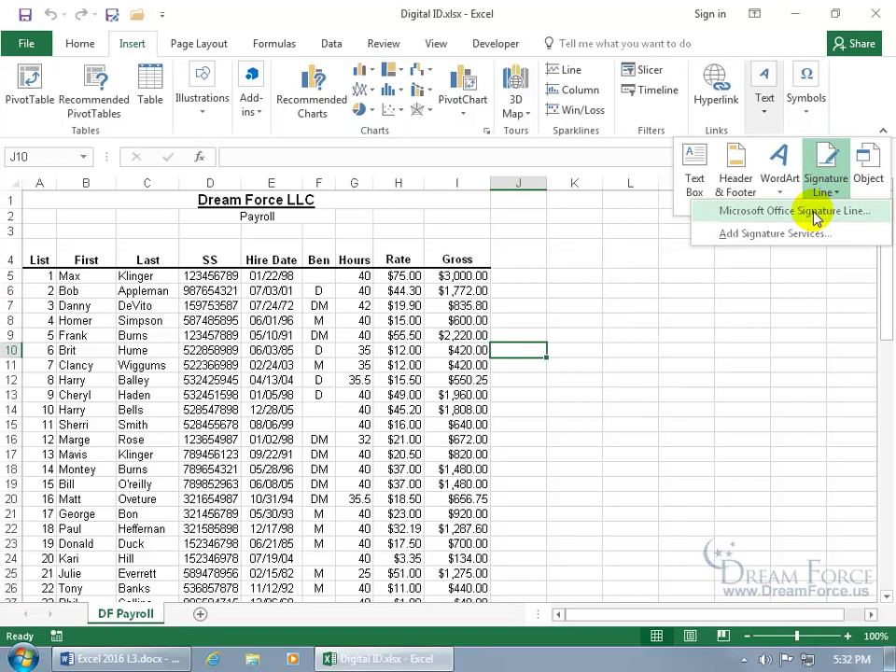
click(815, 213)
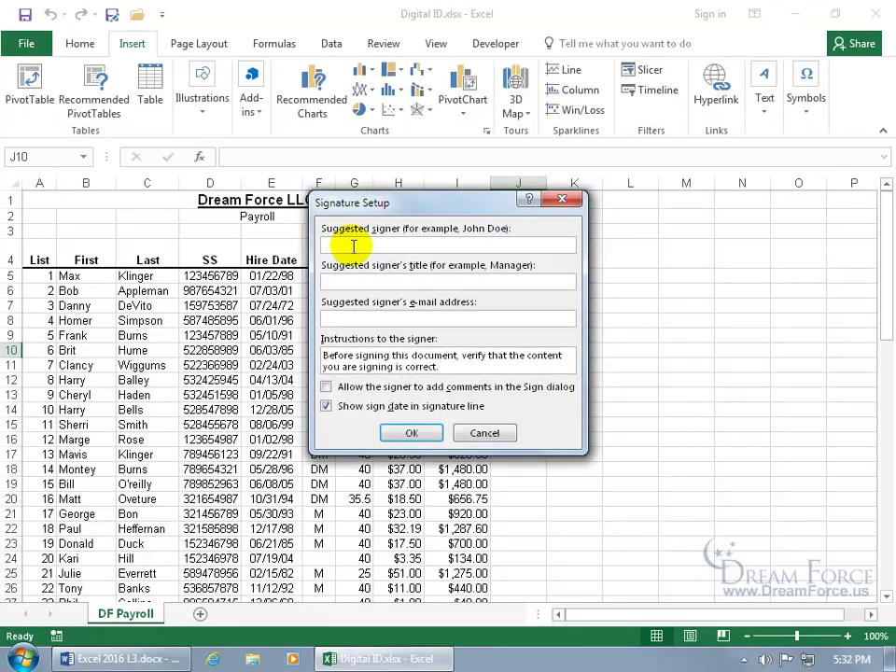
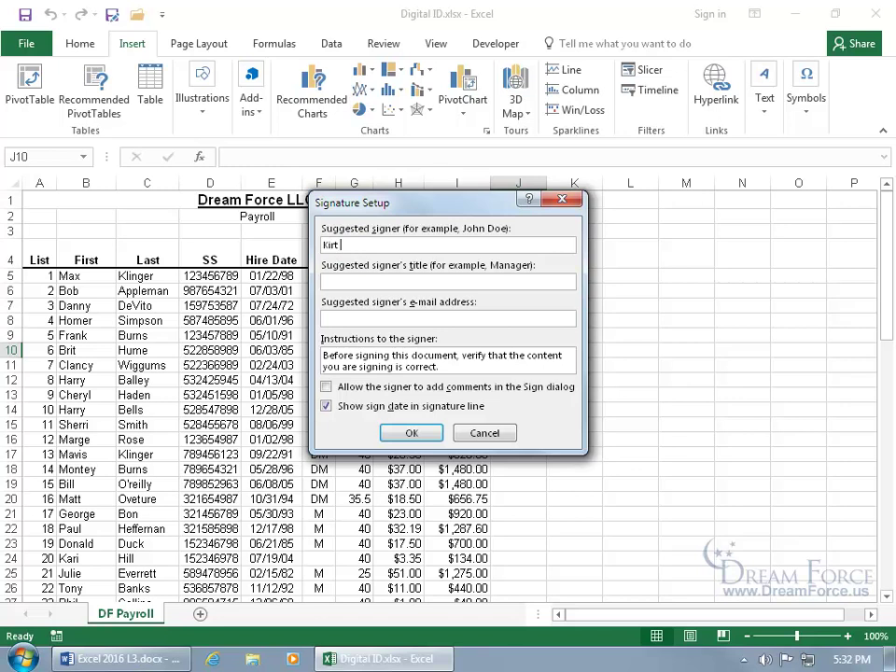
click(448, 281)
text(CEO)
click(351, 315)
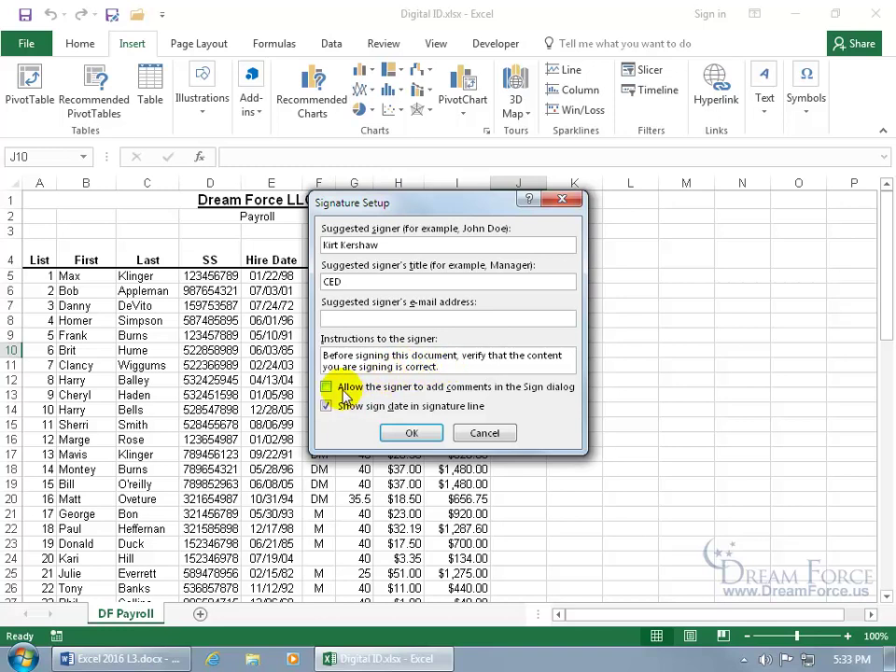
click(337, 389)
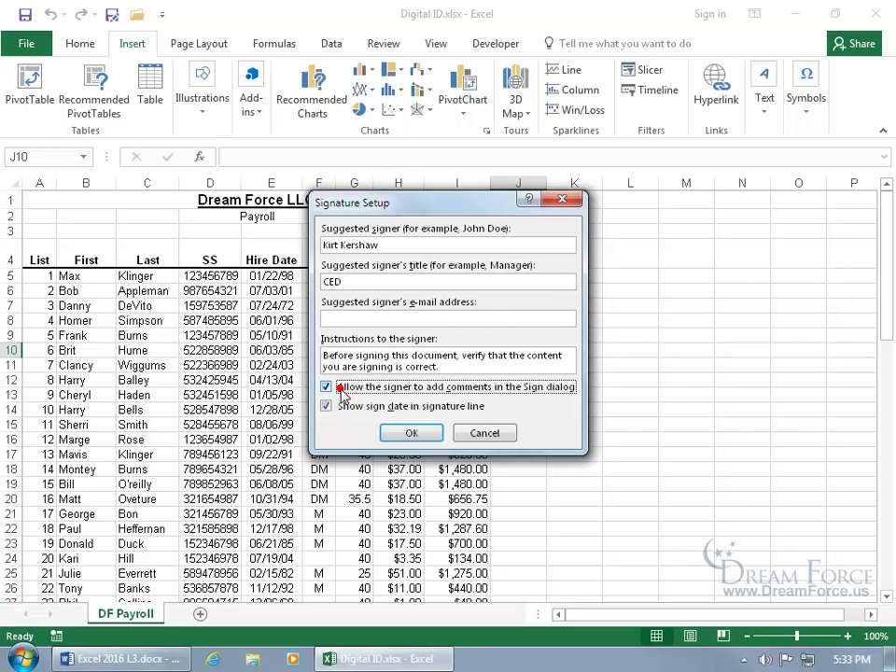
click(411, 434)
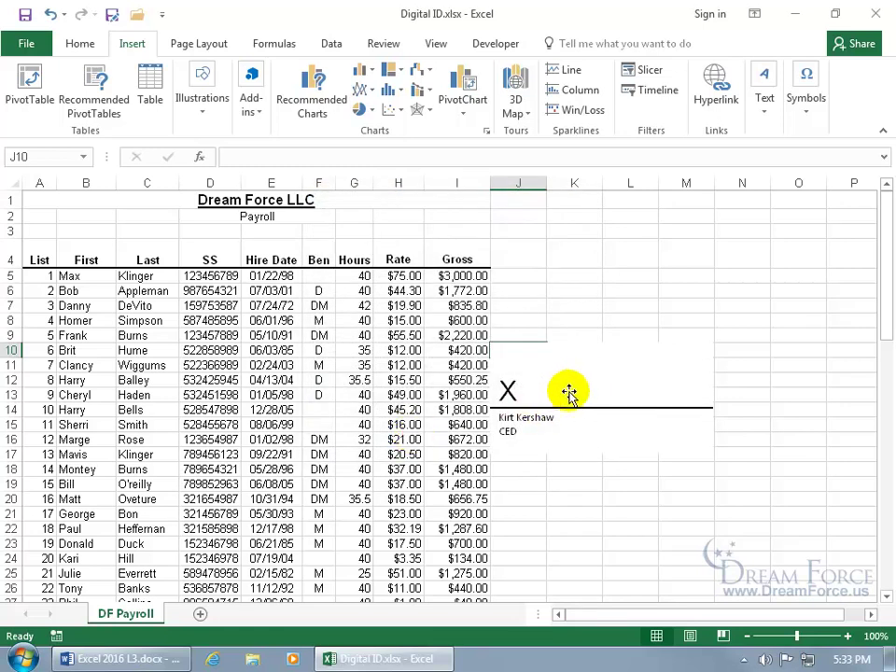
Step: Move the signature line over the payroll table, enlarge it, and shift it up-left across columns D–I
mouse_move(584, 376)
mouse_down()
mouse_move(380, 320)
mouse_move(379, 308)
mouse_up()
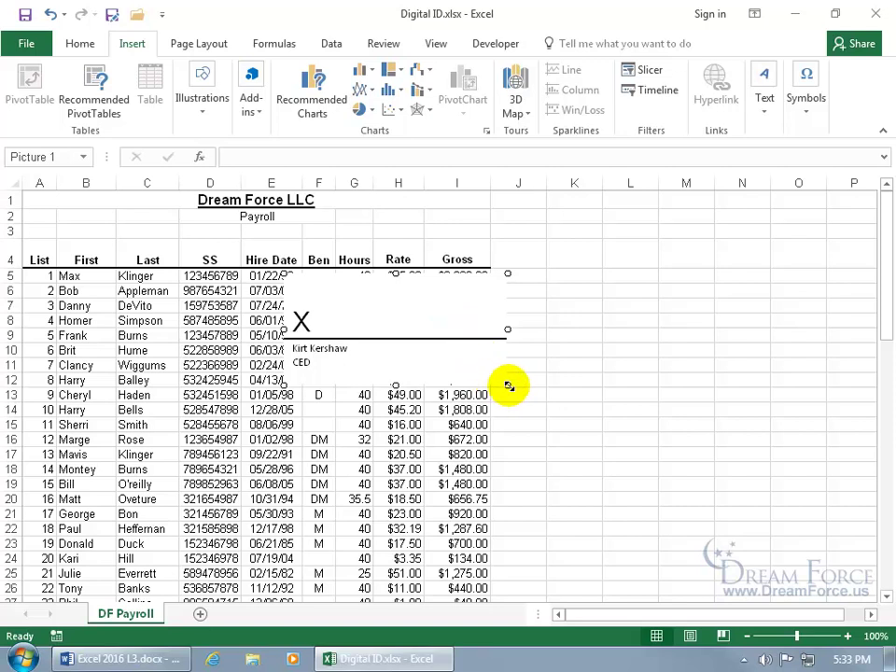
drag(508, 386, 613, 451)
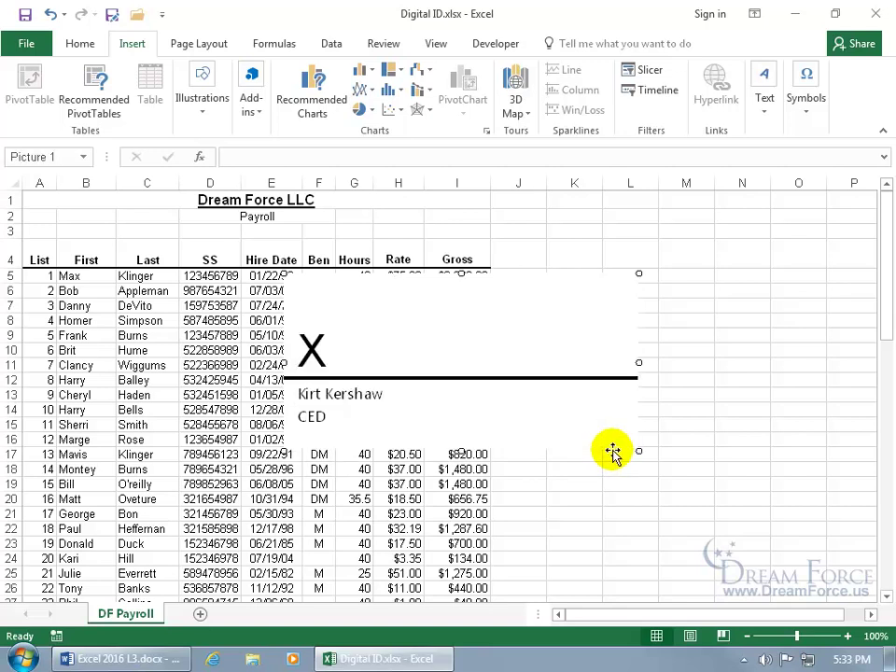
drag(539, 356, 449, 338)
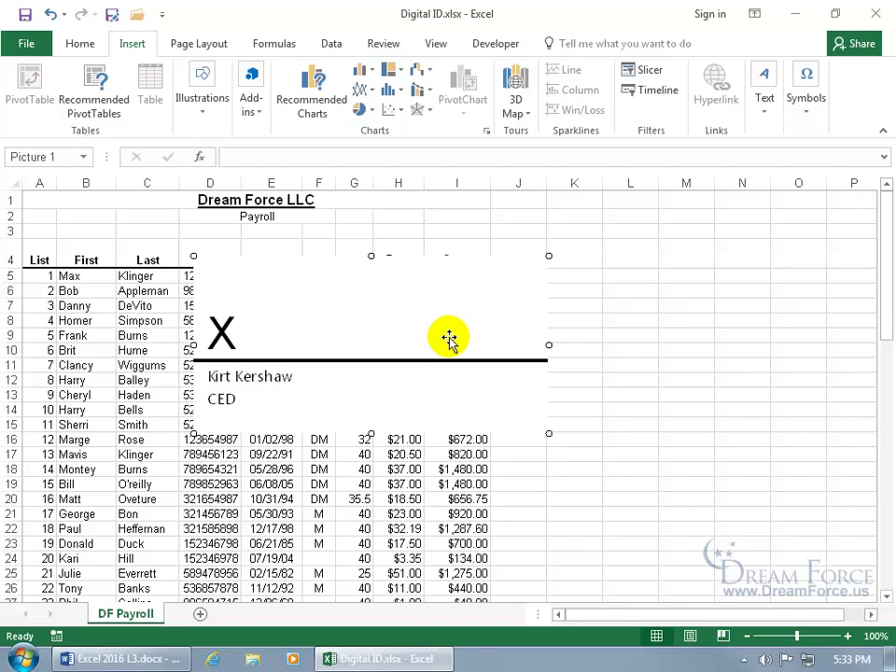
Step: Save and close the workbook, then reopen Digital ID.xlsx from the desktop
click(876, 13)
click(375, 351)
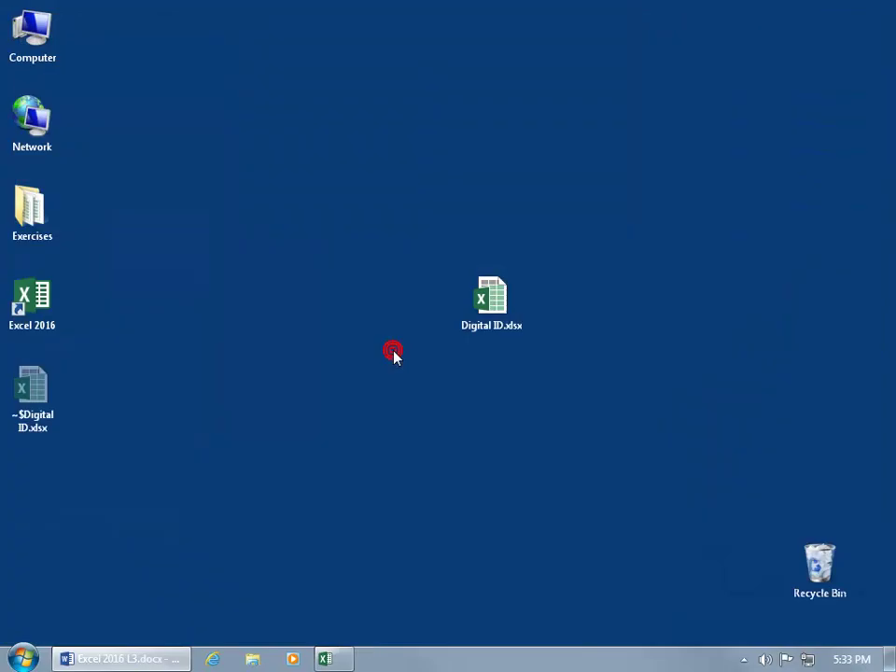
double_click(482, 308)
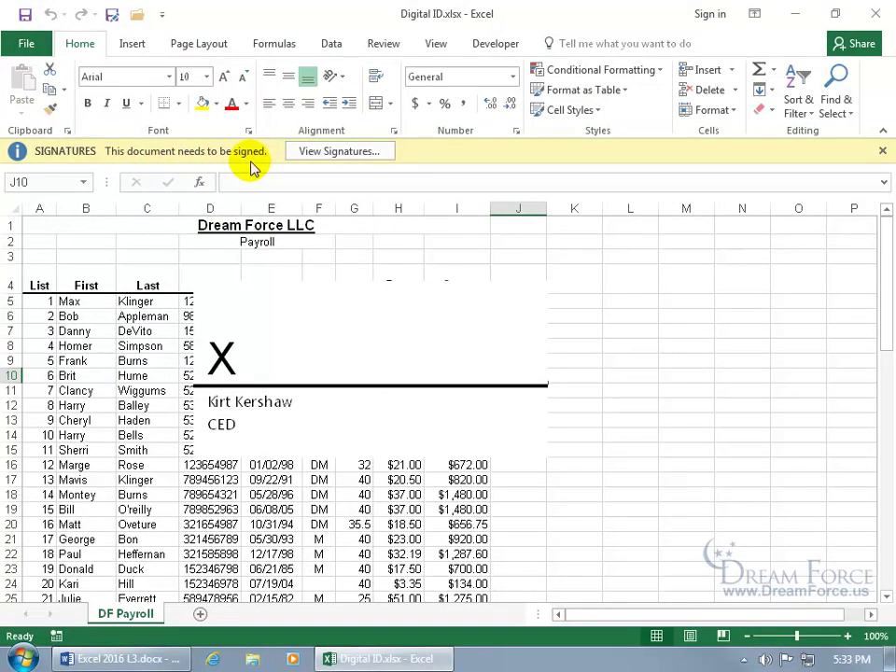
Step: Open the Sign dialog for the CEO signature line and review the additional signing information
double_click(350, 353)
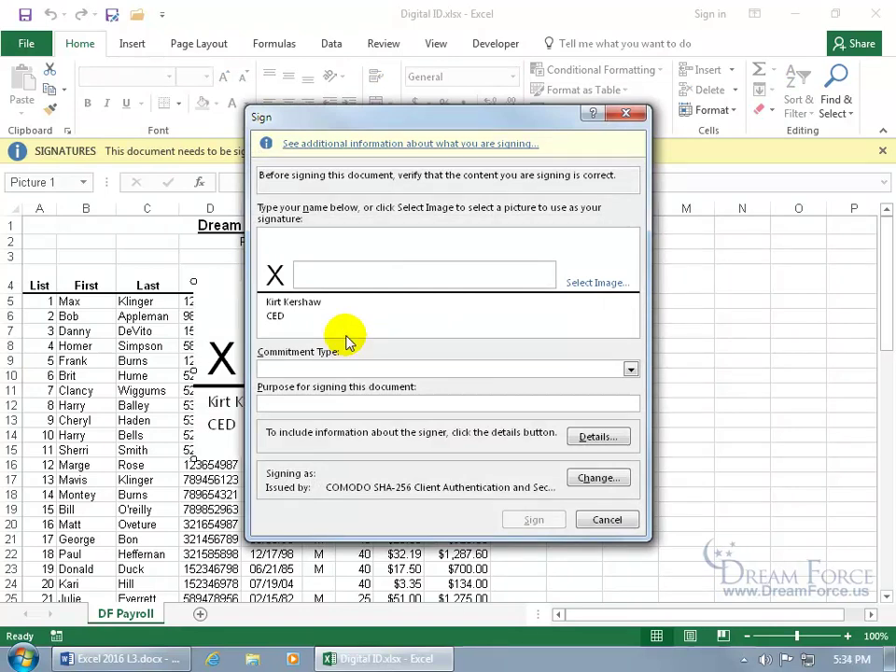
click(358, 145)
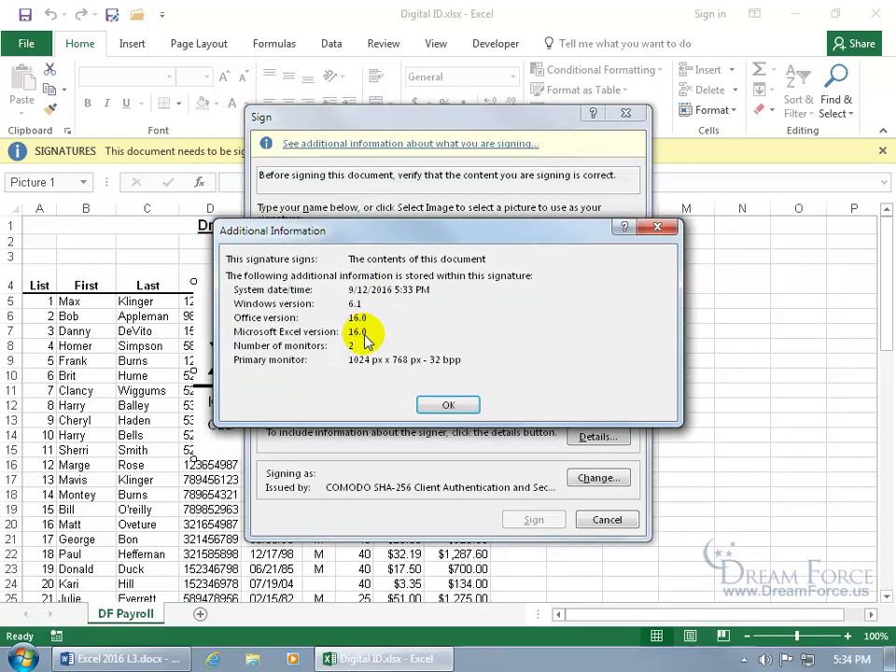
click(434, 404)
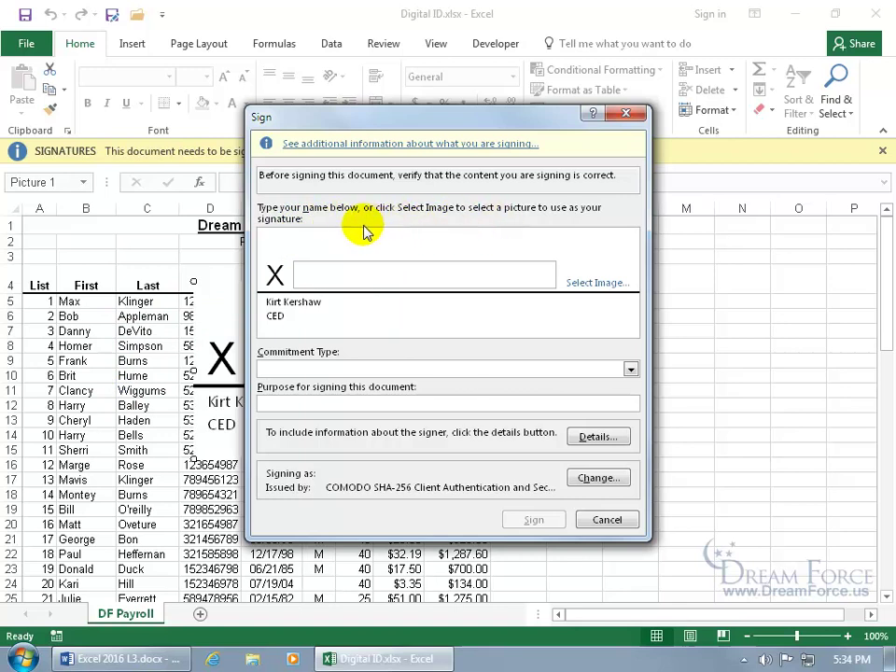
Step: Type and then erase the signer's name, and choose Select Image to sign with a picture
click(343, 278)
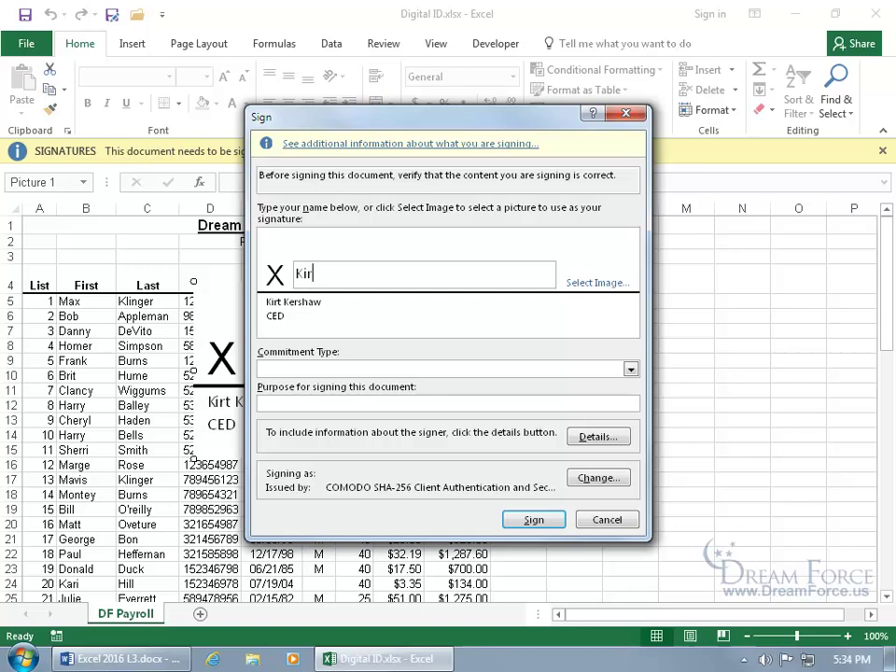
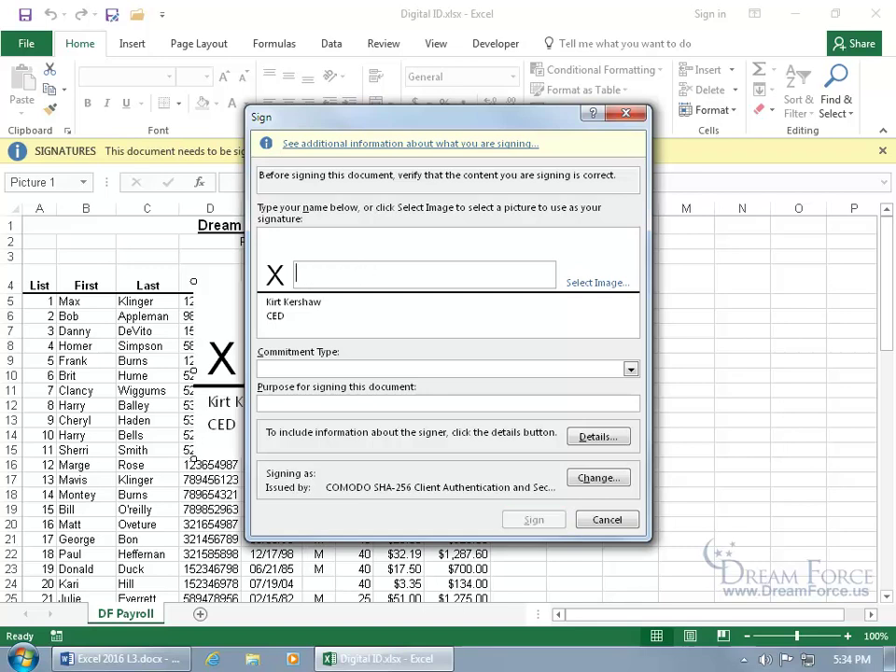
click(592, 282)
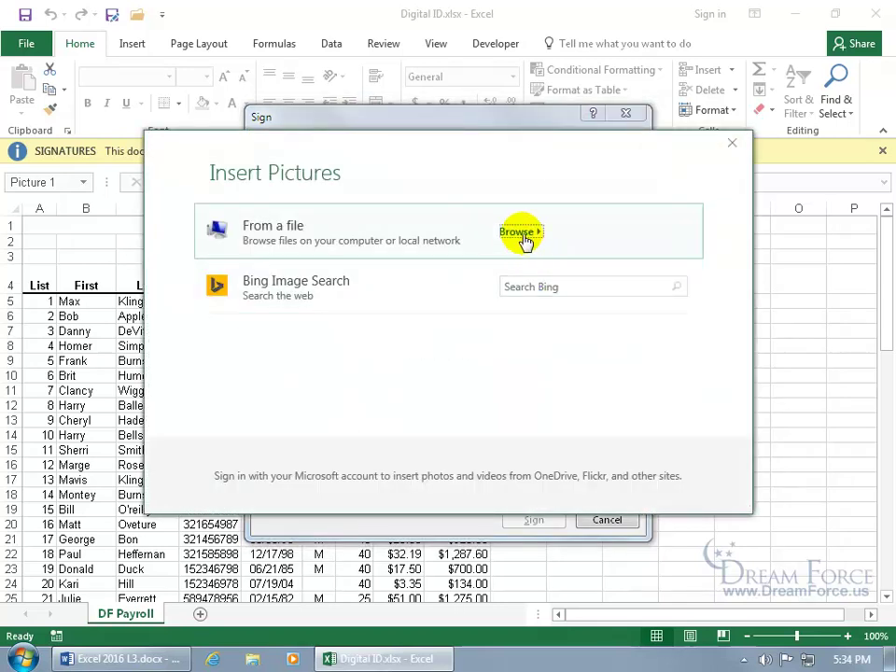
Step: Search Bing images for 'ghost' and insert the first cartoon ghost as the signature image
click(524, 285)
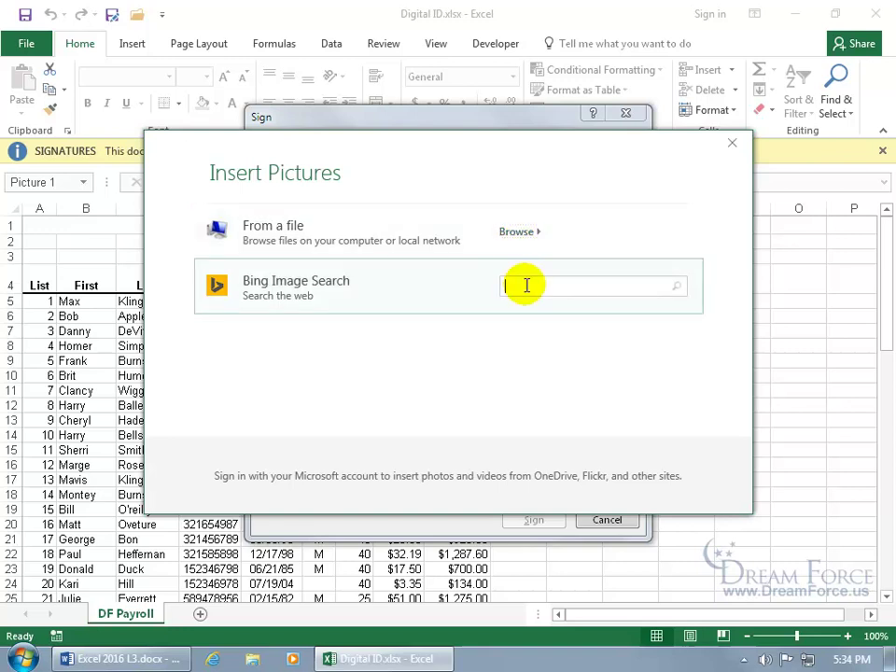
text(ghost)
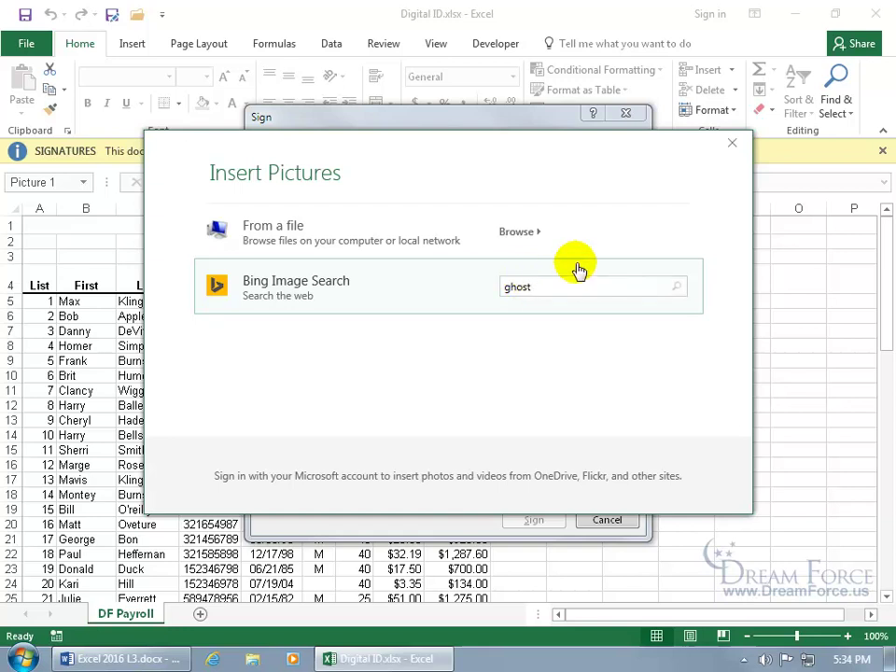
key(Return)
click(178, 249)
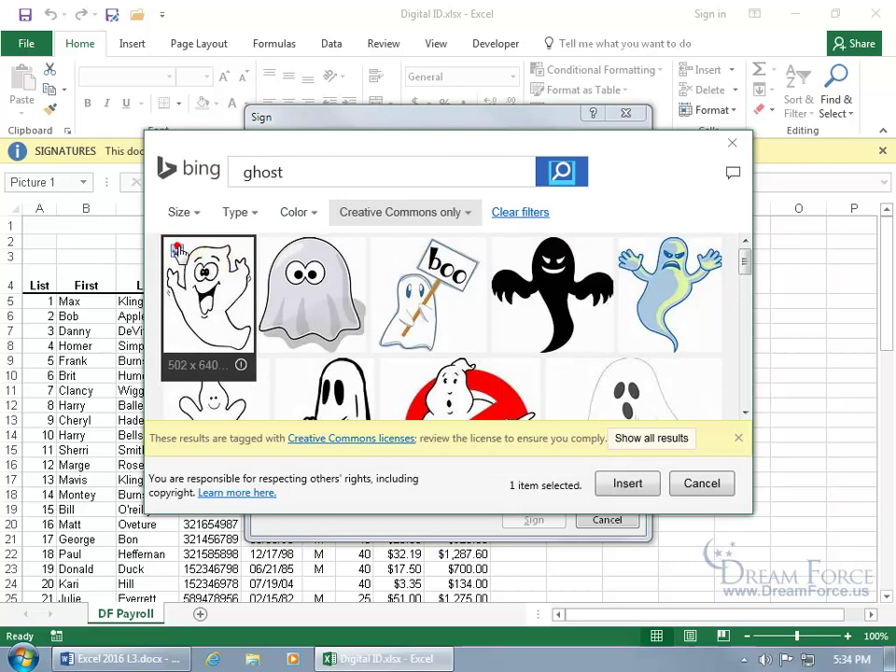
click(628, 482)
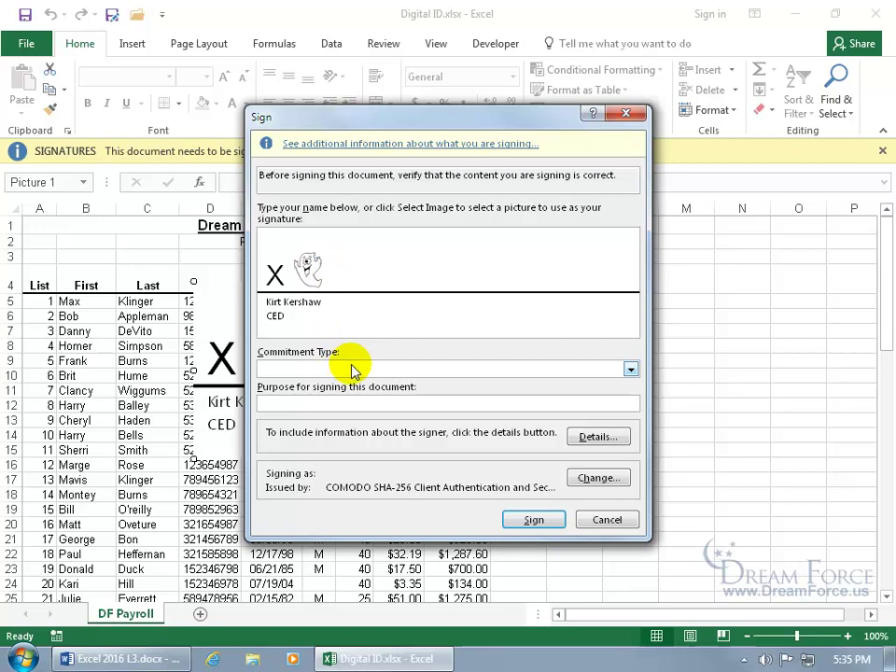
Step: Set the commitment type to 'Approved this document'
click(380, 370)
click(378, 408)
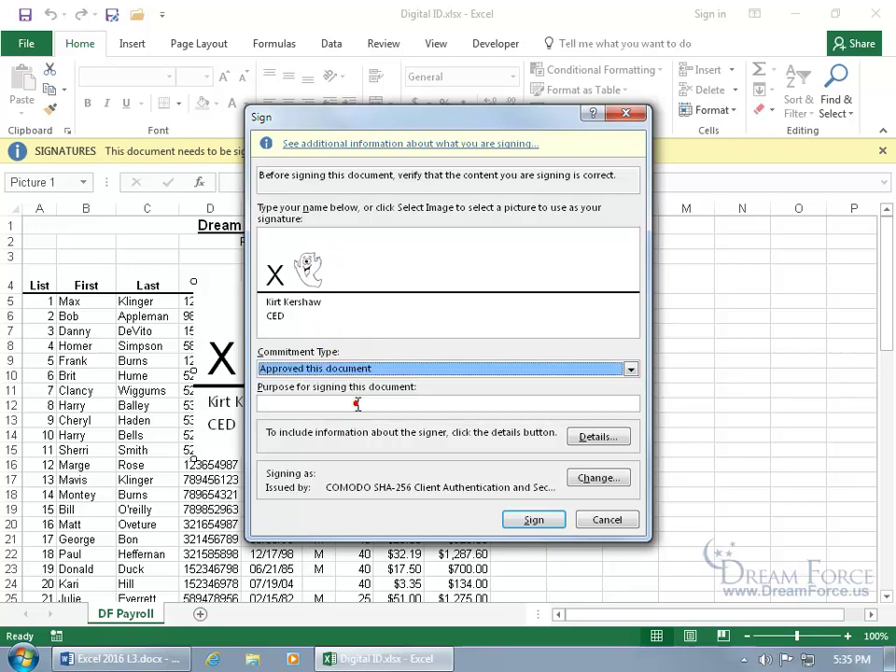
click(357, 403)
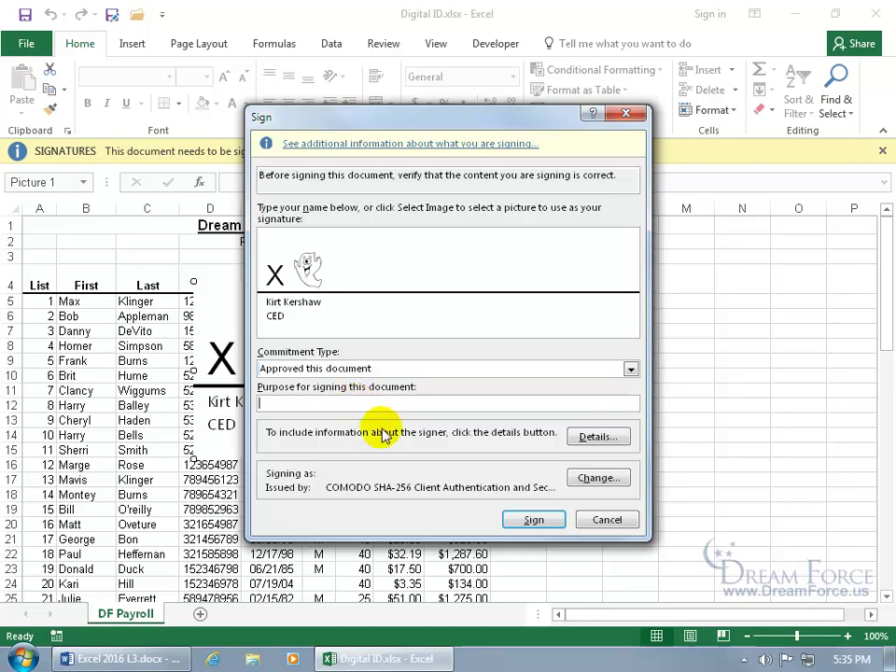
Step: Check the signer details and signing certificate, then sign the line with the ghost image
click(592, 436)
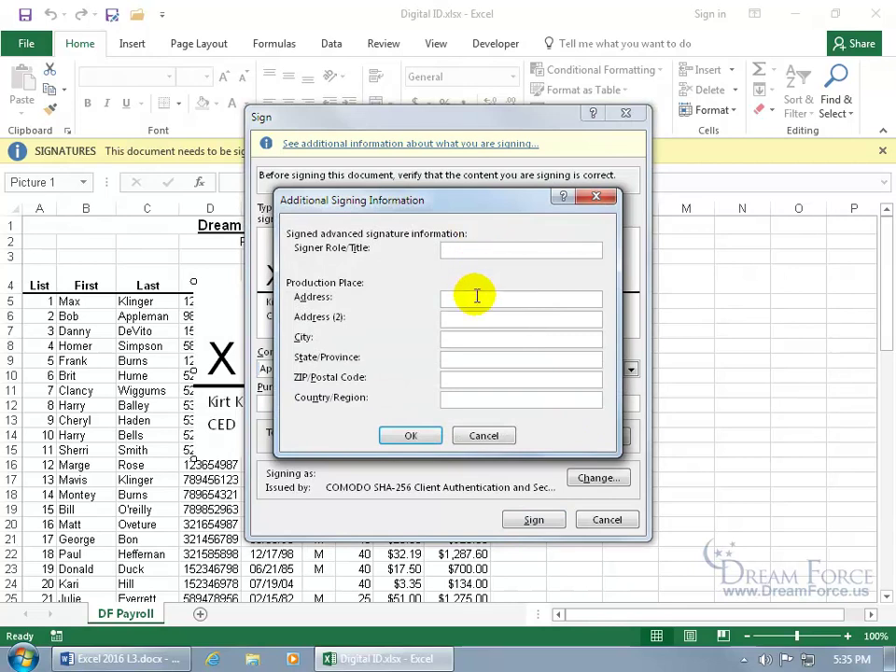
click(480, 436)
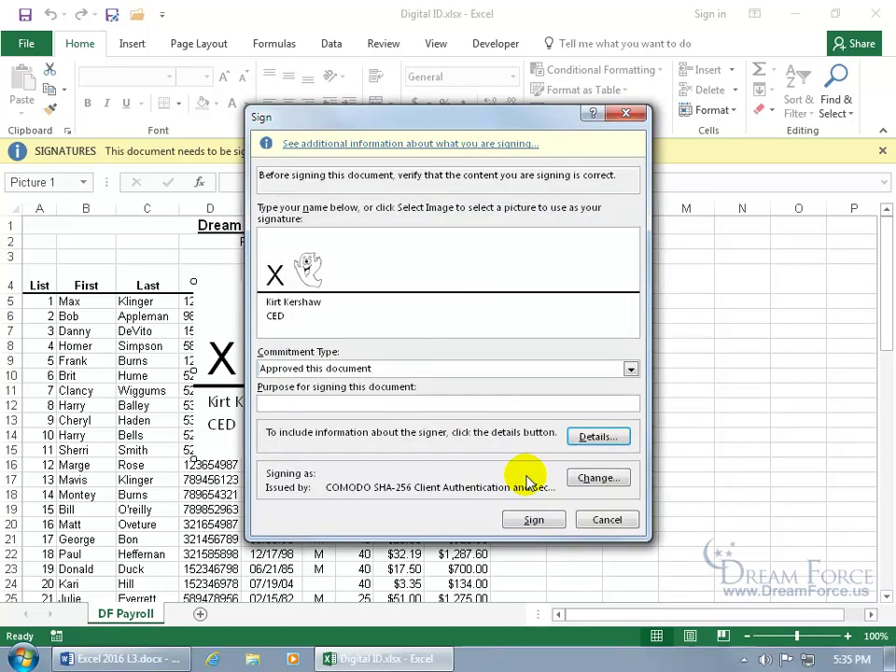
click(592, 480)
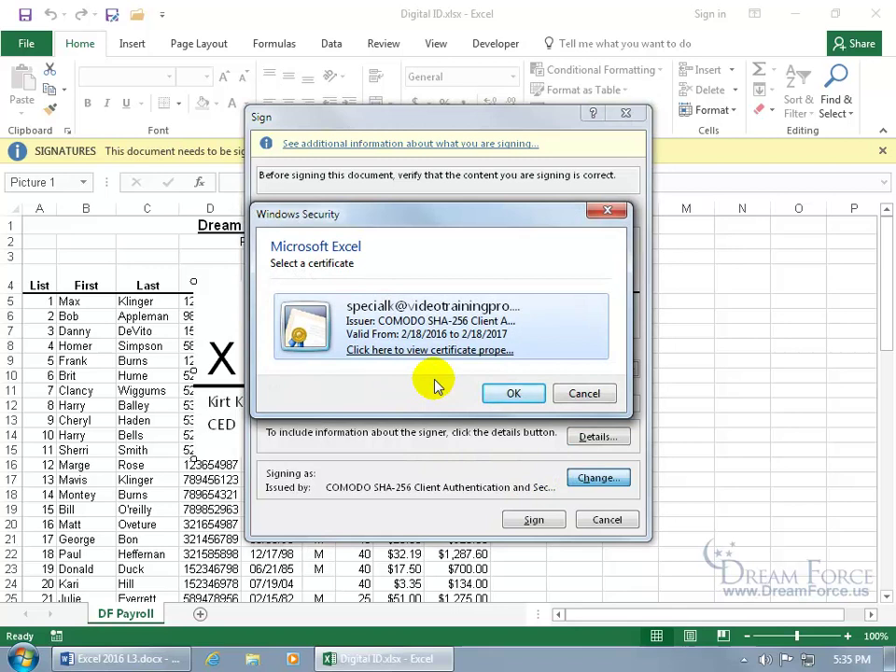
click(517, 395)
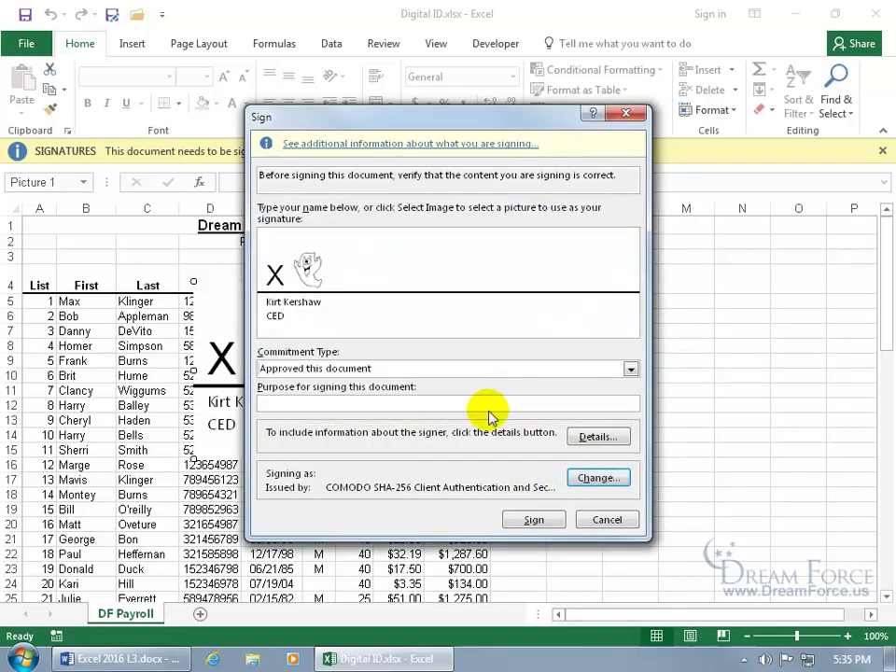
click(533, 520)
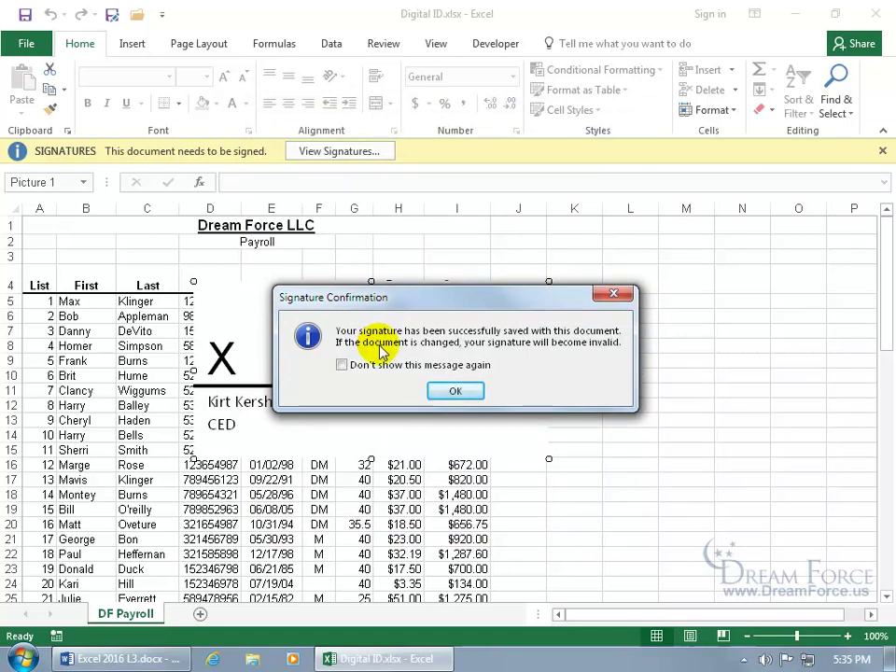
Step: Dismiss the signature confirmation and open View Signatures from the Signatures message bar
click(455, 391)
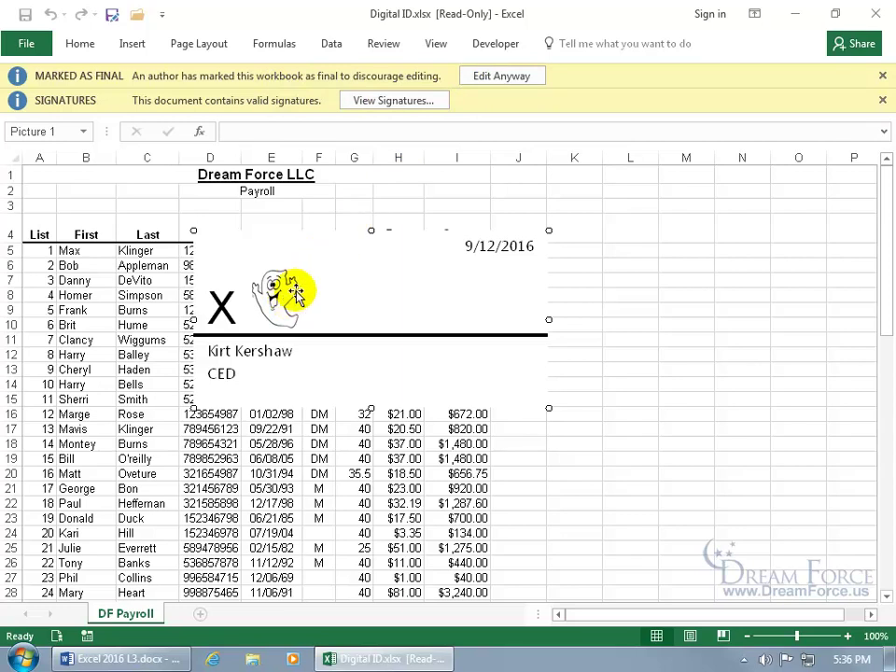
click(396, 101)
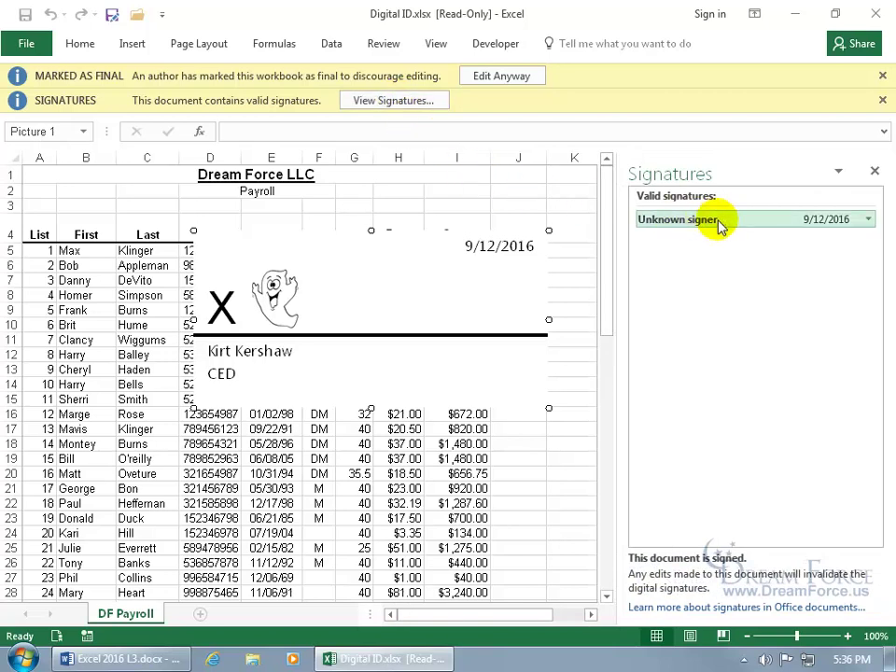
Step: Review the Unknown signer's Signature Details, including additional signing and signer information
click(869, 221)
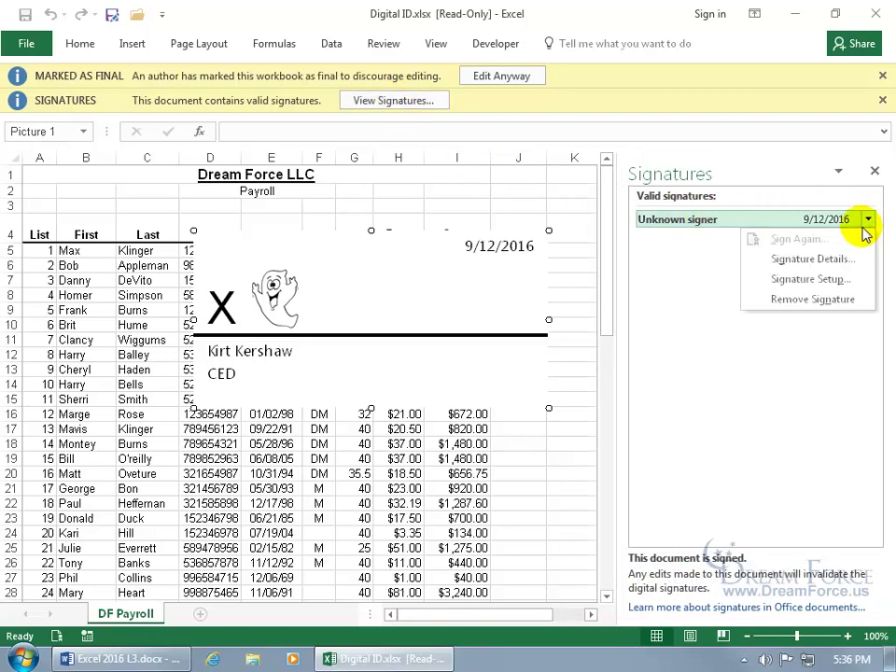
click(837, 260)
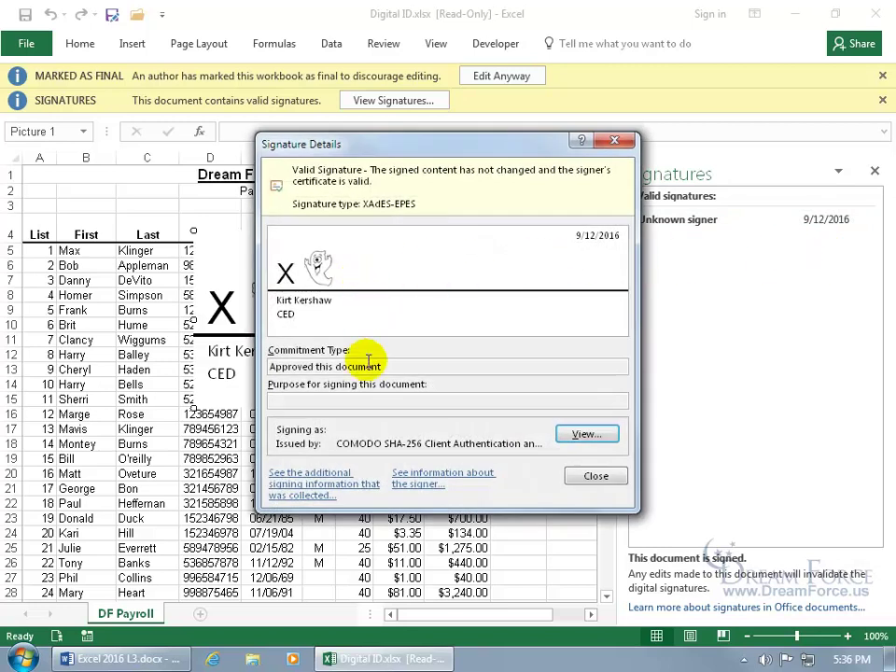
click(340, 482)
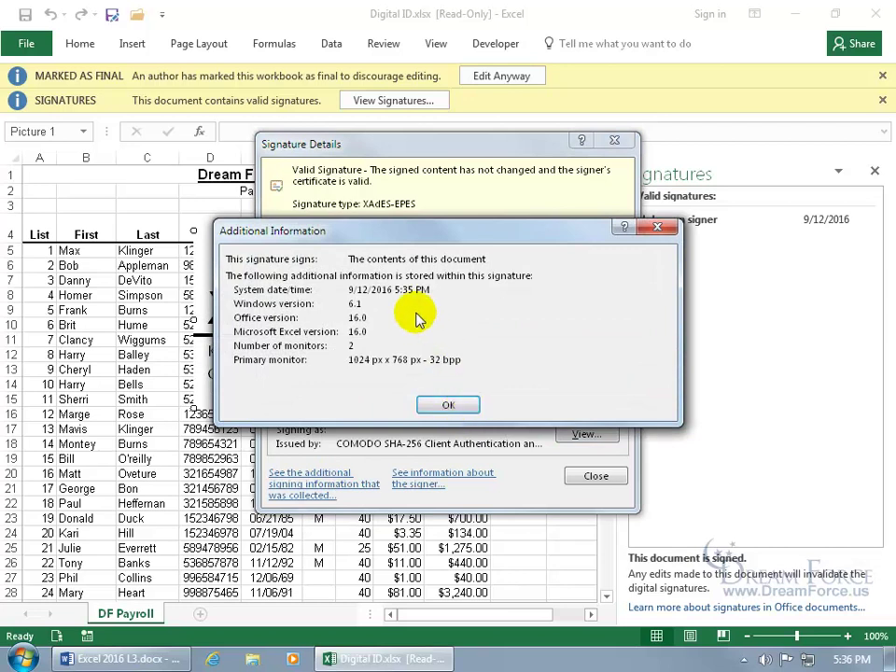
click(450, 404)
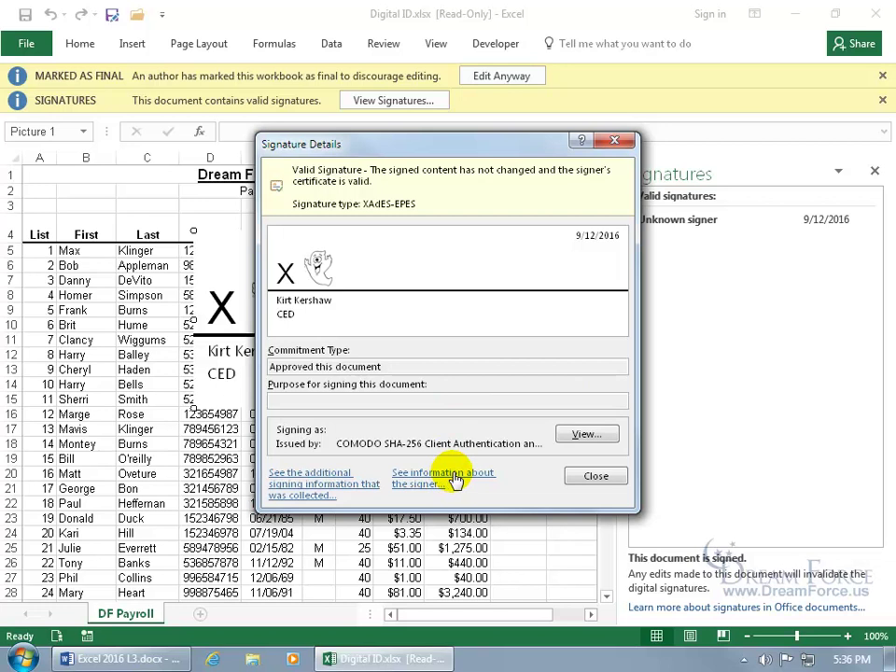
click(448, 479)
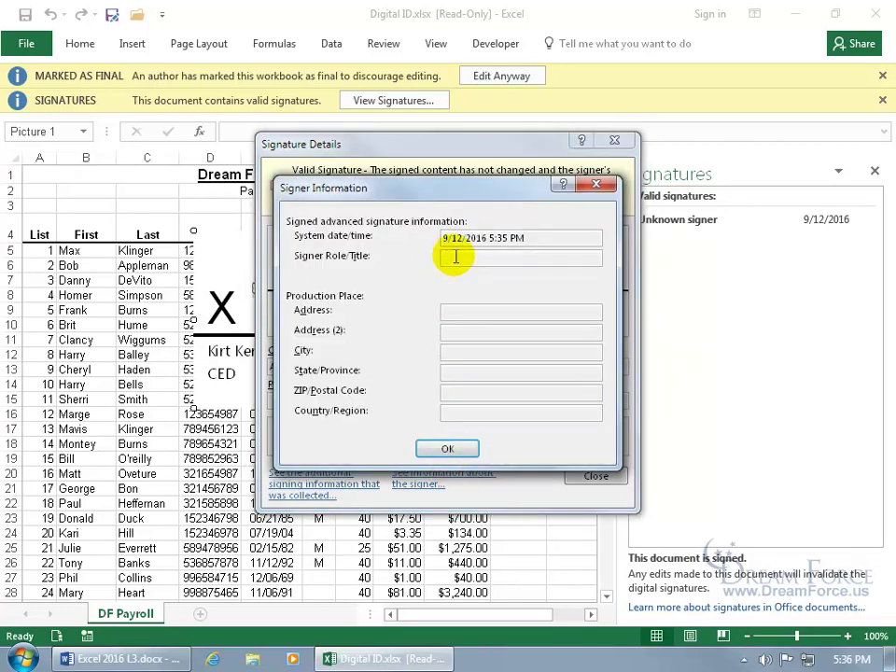
click(597, 184)
click(596, 476)
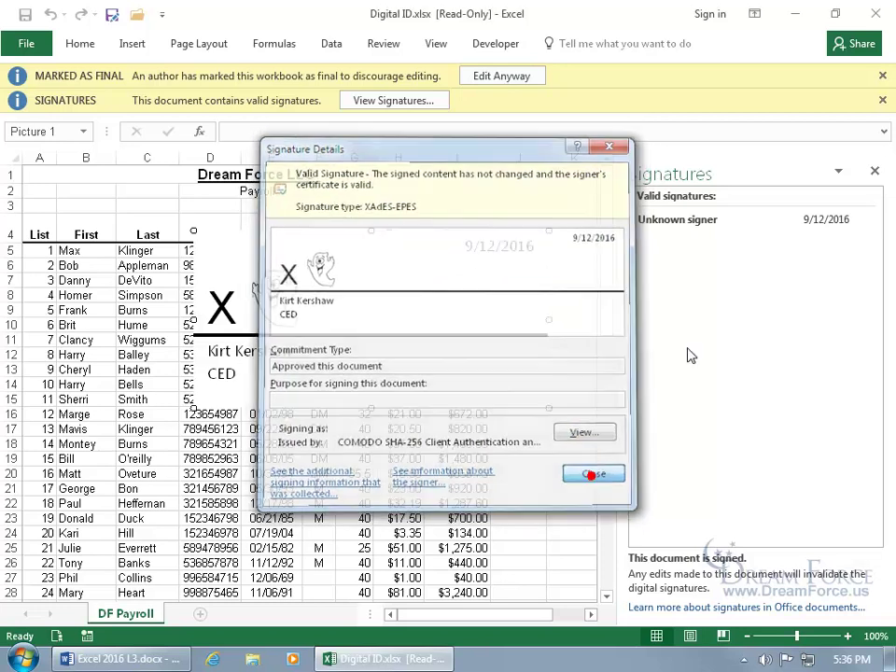
Step: View the signature's Signature Setup information, then close the Signatures pane
click(867, 220)
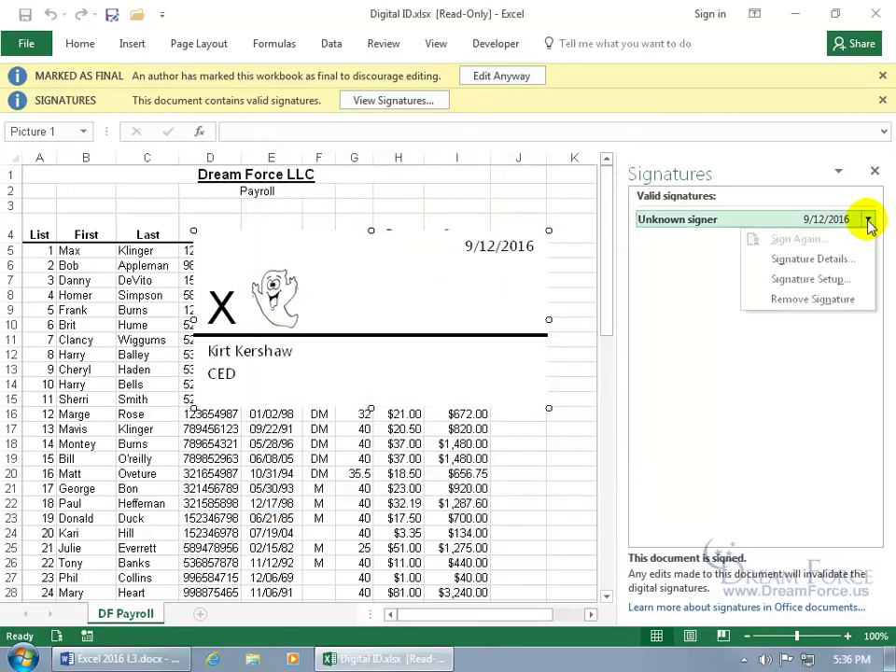
click(801, 223)
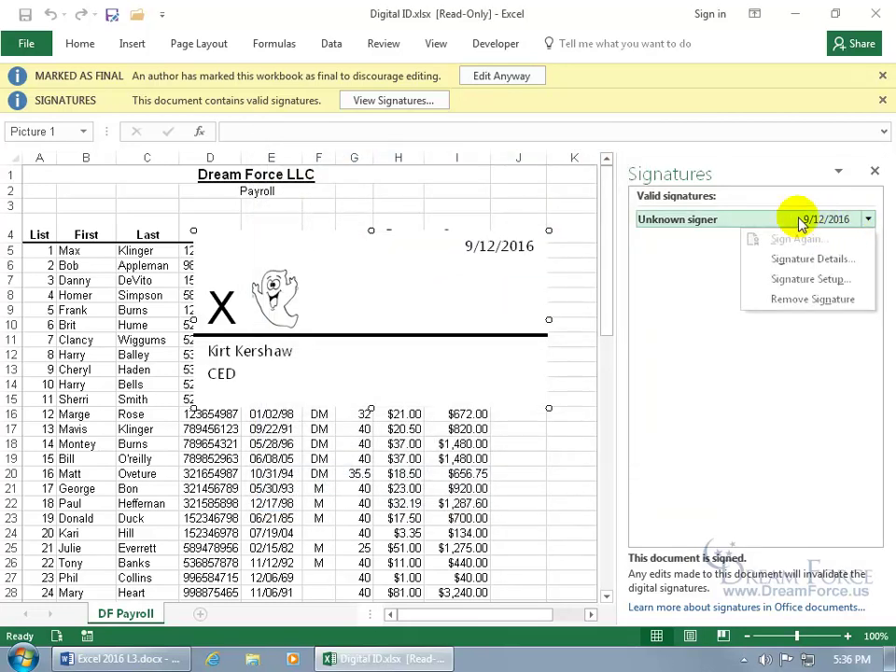
click(796, 279)
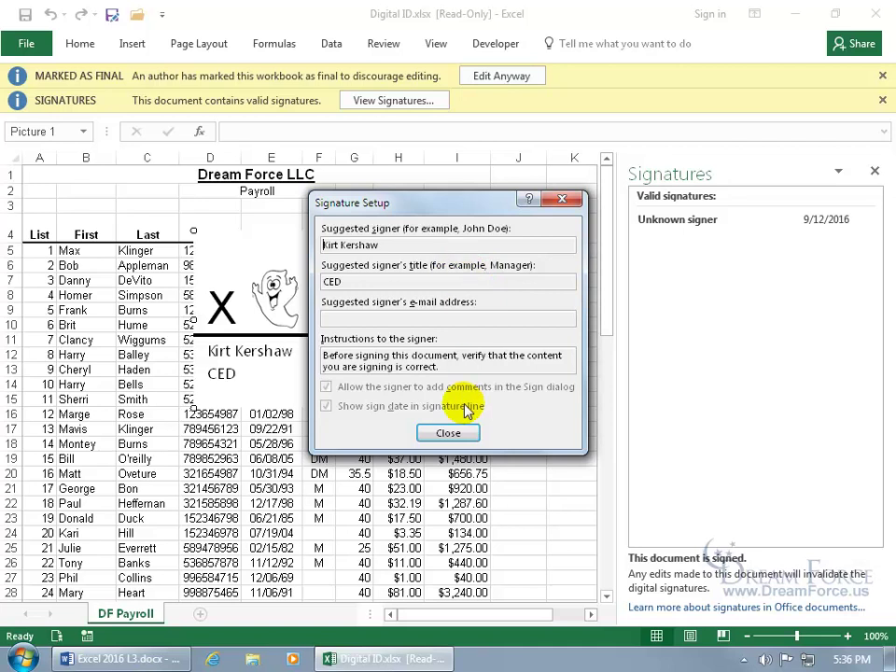
click(449, 432)
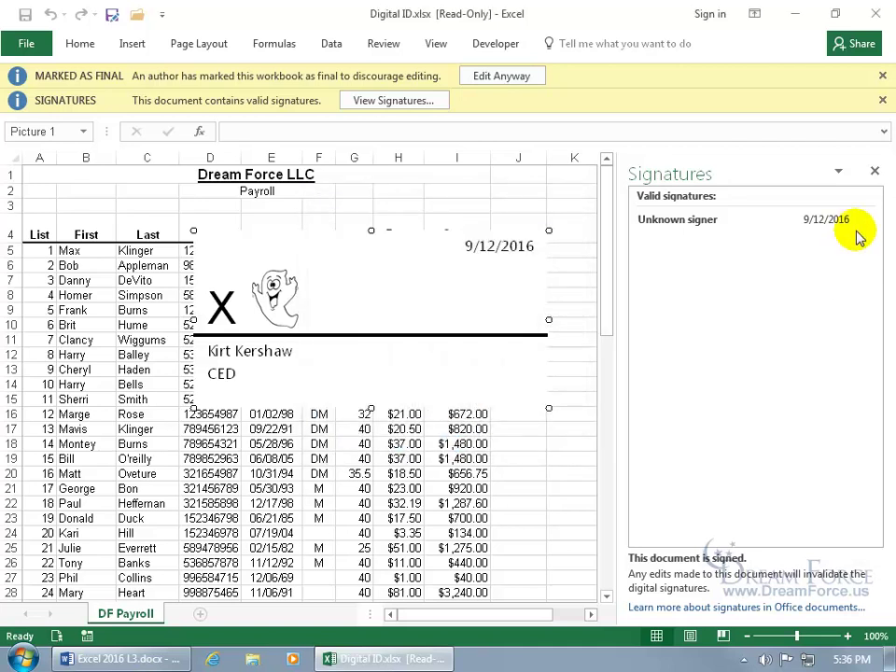
click(875, 171)
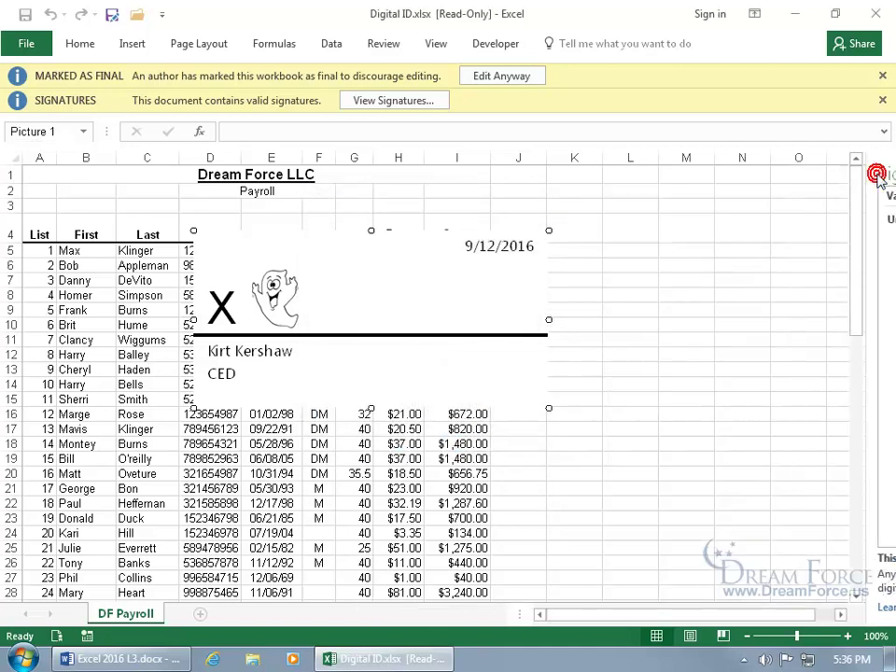
right_click(389, 294)
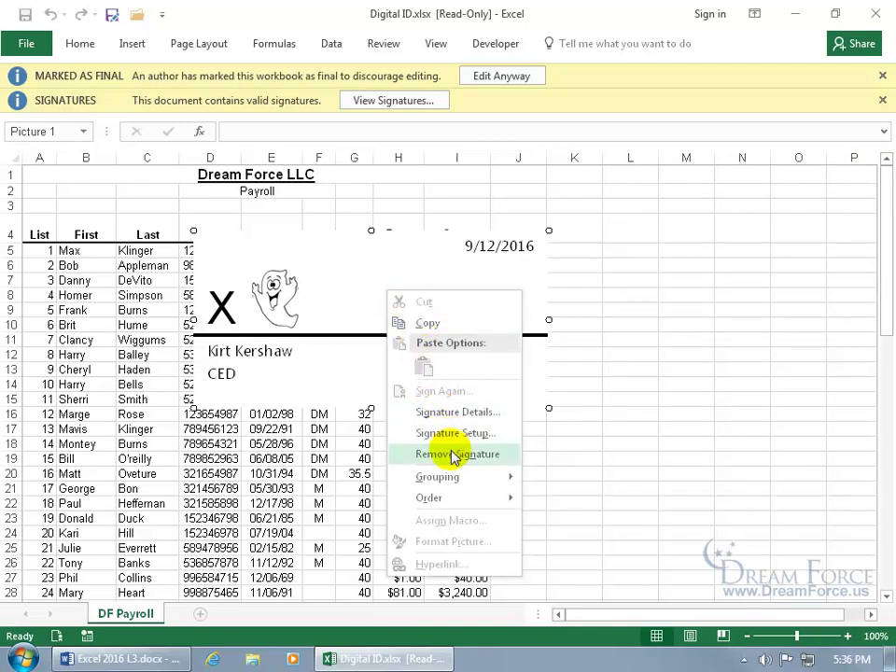
click(370, 305)
double_click(369, 304)
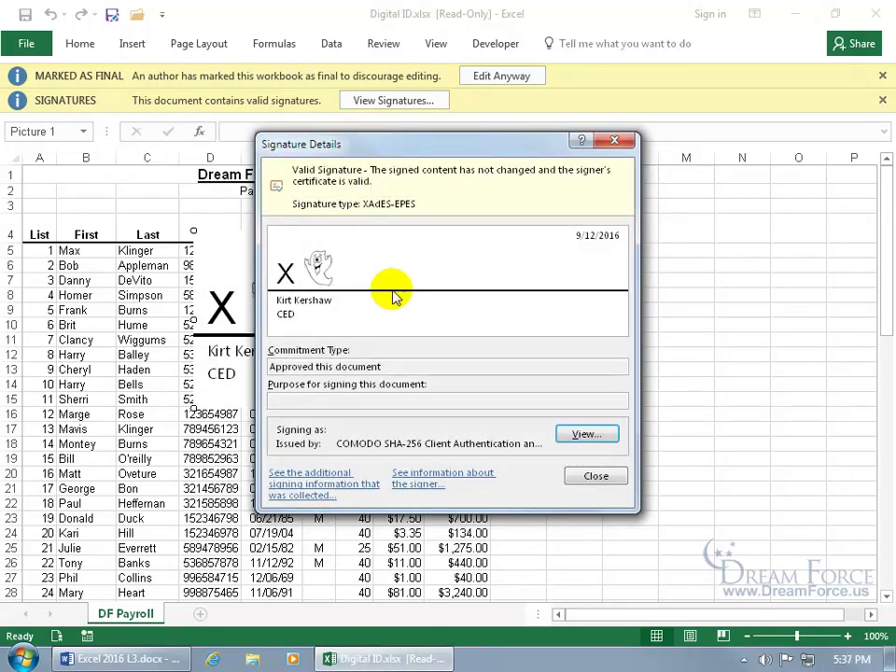
click(596, 476)
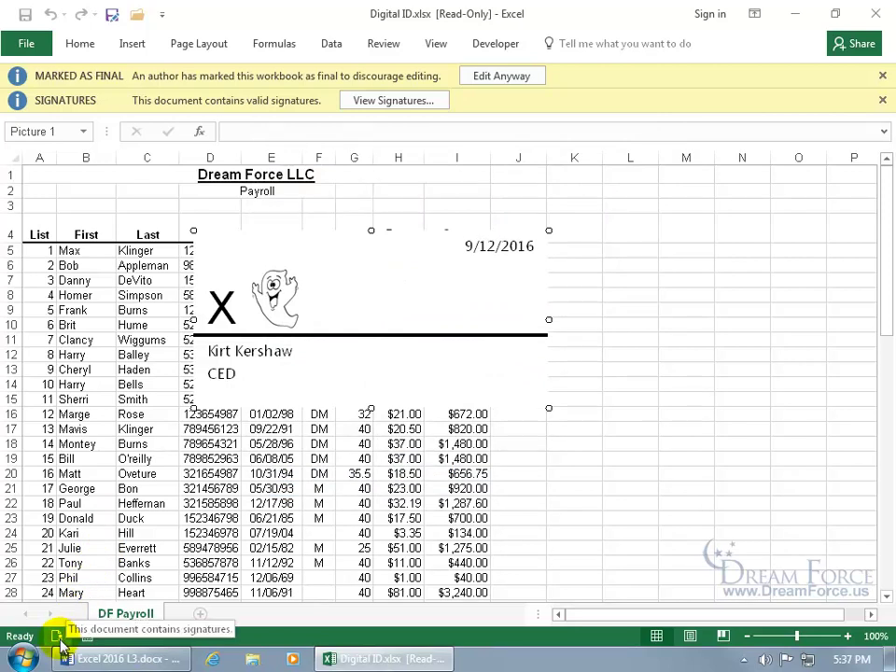
click(58, 638)
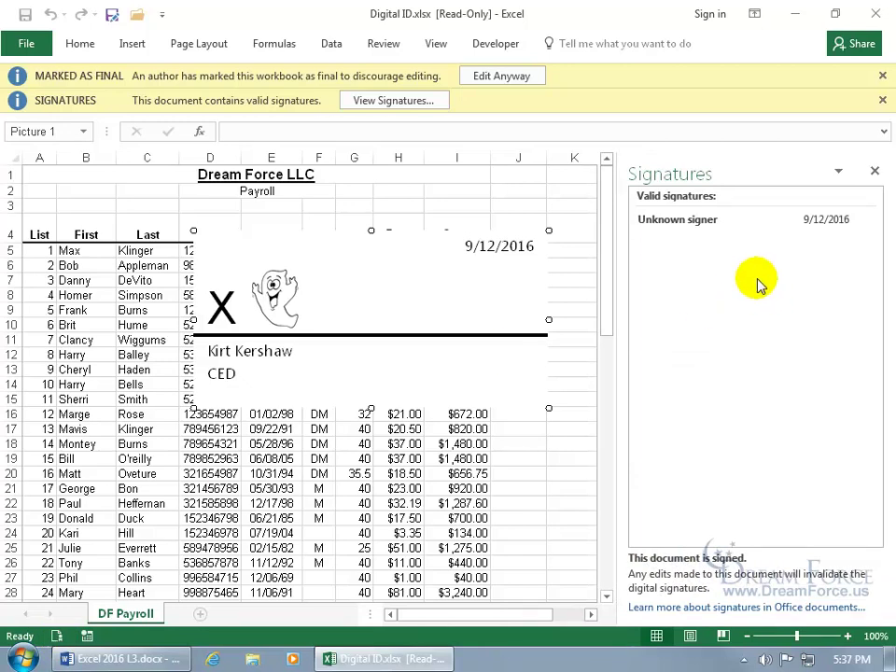
click(874, 172)
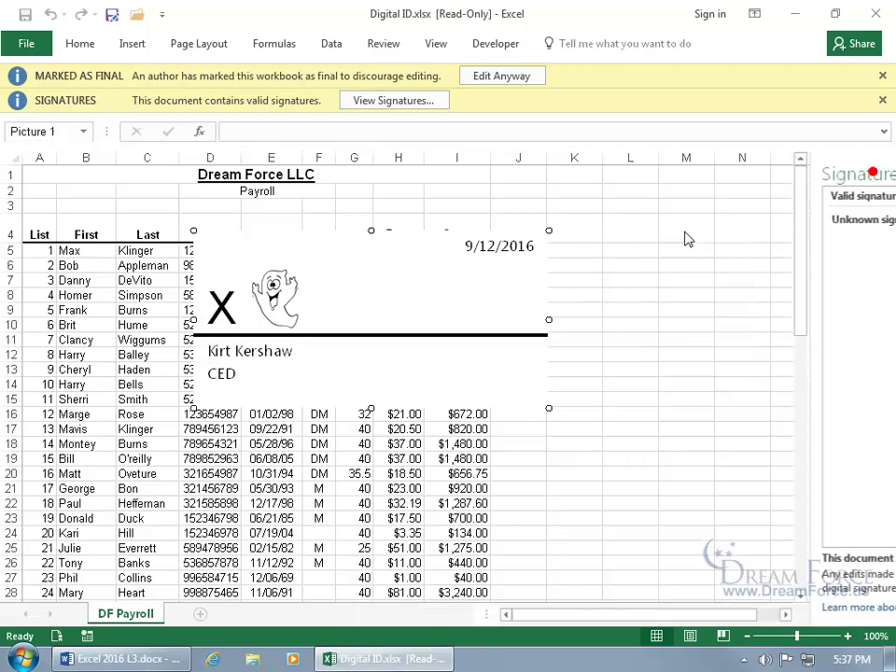
Step: Remove the ghost signature from the CEO signature line, confirming and acknowledging the removal
right_click(416, 295)
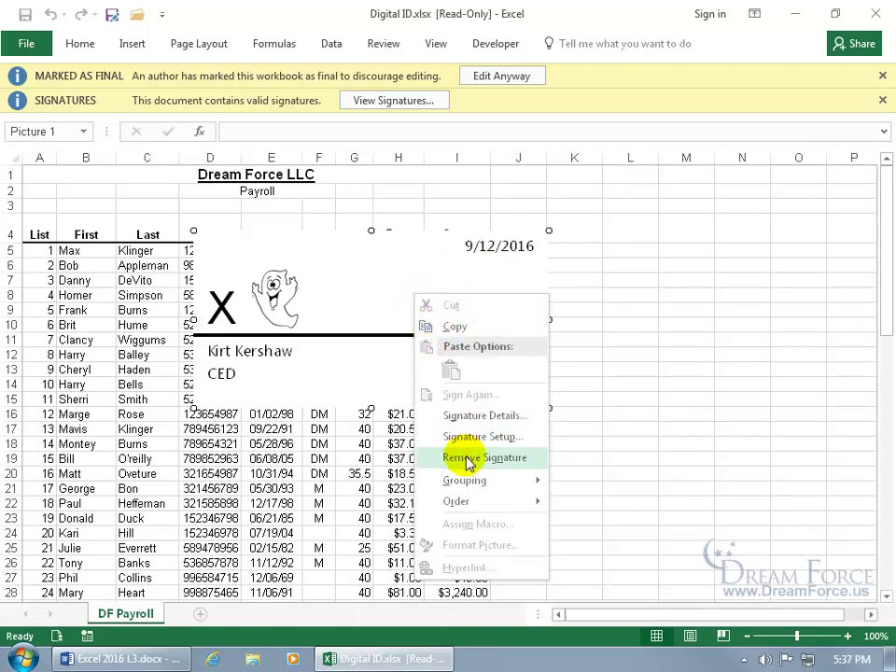
click(467, 458)
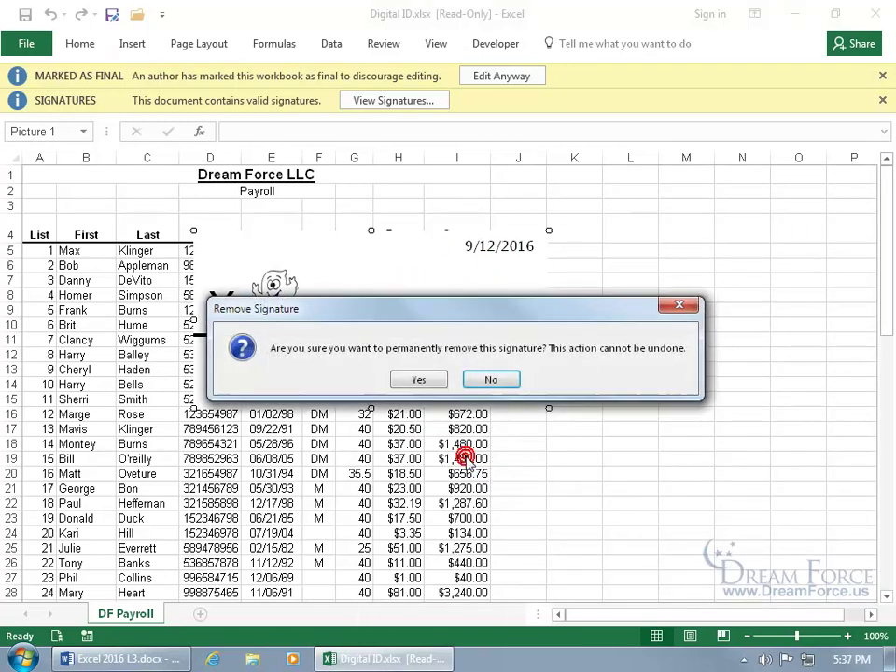
click(421, 380)
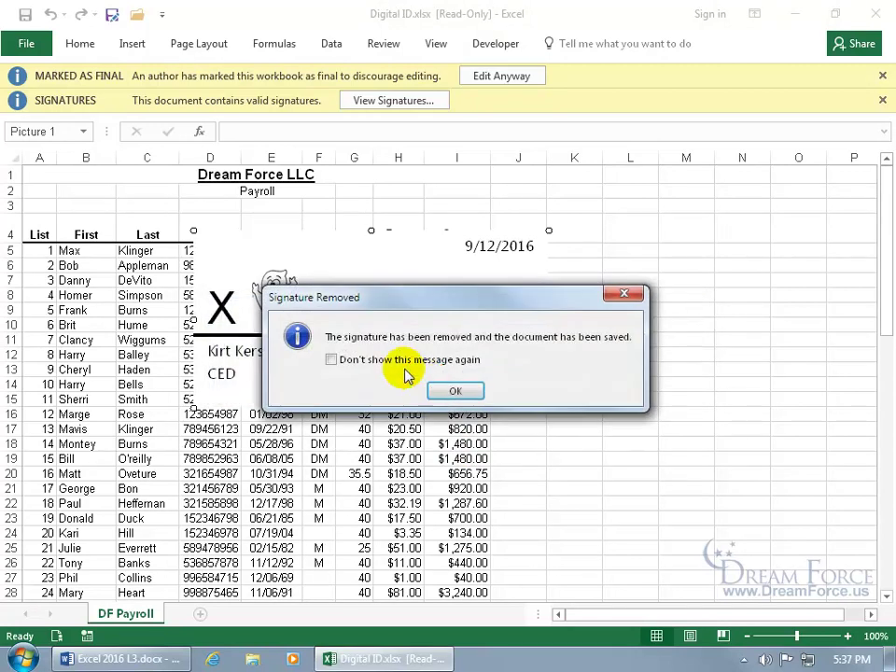
click(464, 391)
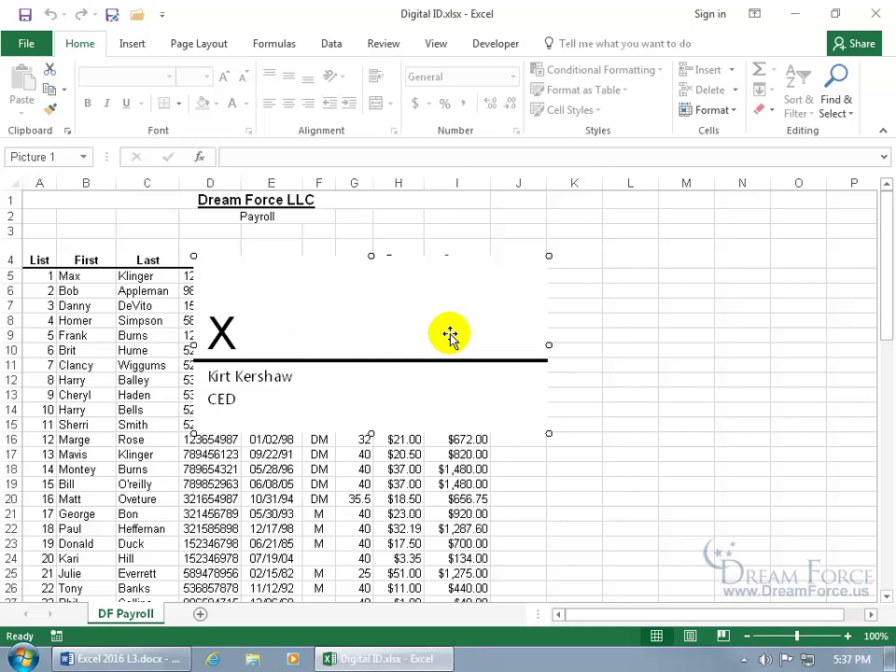
Step: Move the CEO signature line to column K and back over columns D–I, then reopen its Sign dialog
drag(254, 317, 605, 315)
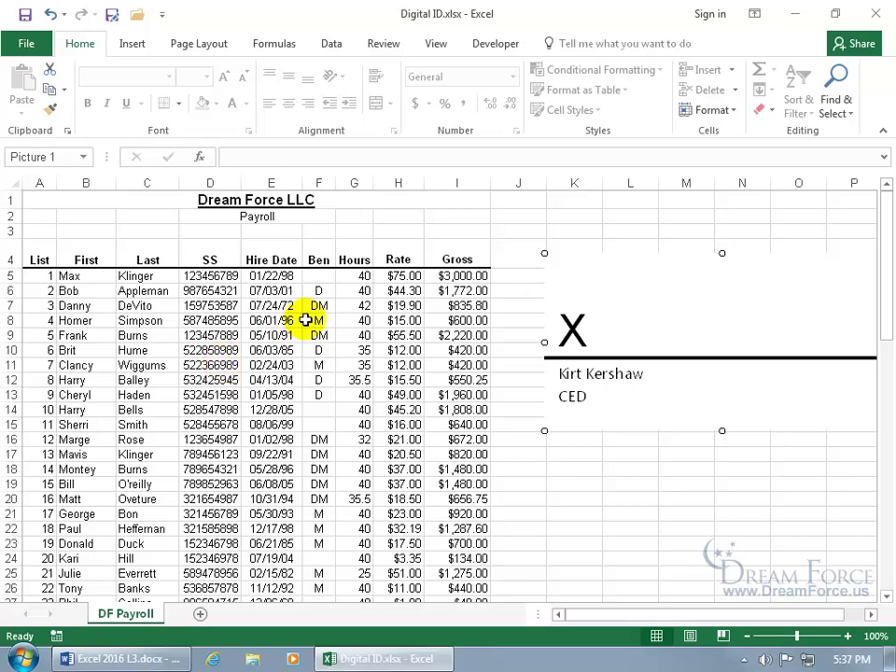
drag(670, 320, 338, 336)
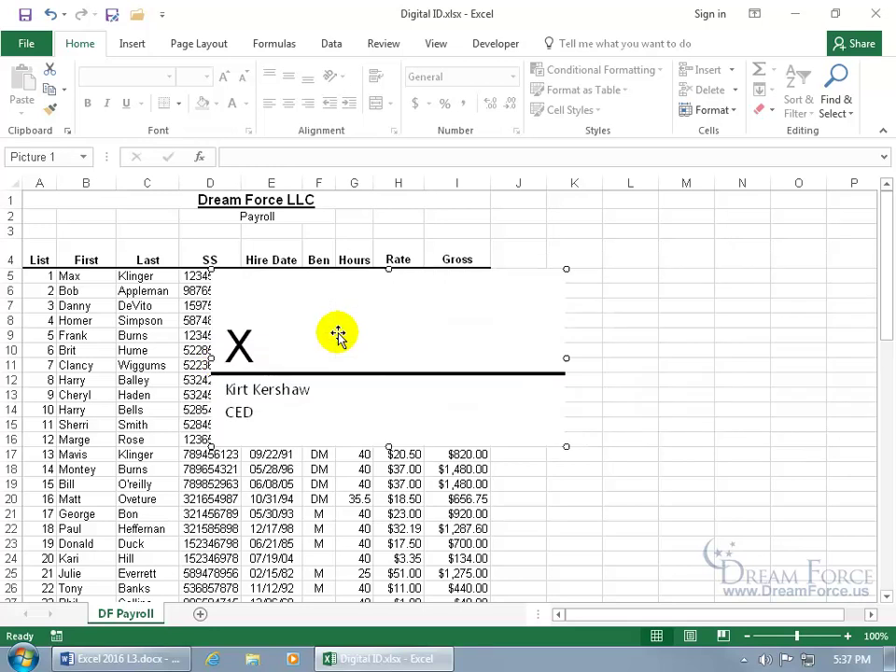
double_click(338, 332)
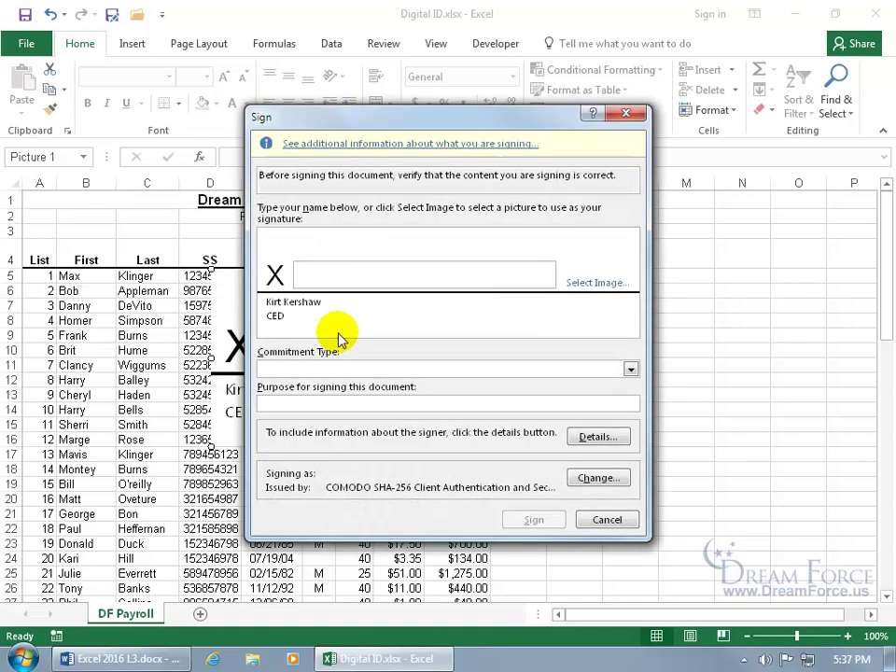
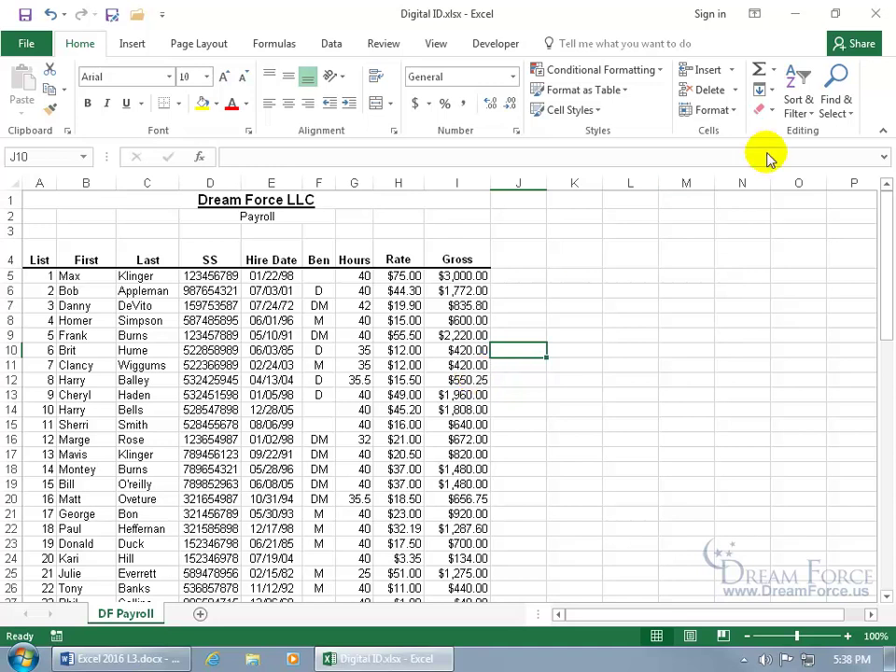
Step: Save and close the Digital ID workbook, then browse to C:\Users\Training with the menu bar shown
click(876, 13)
click(392, 354)
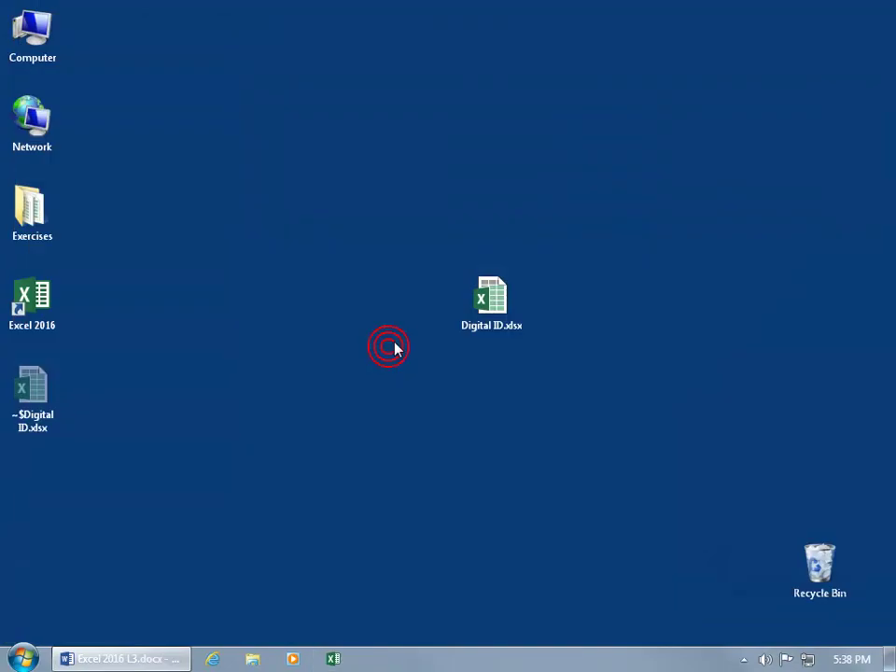
double_click(34, 36)
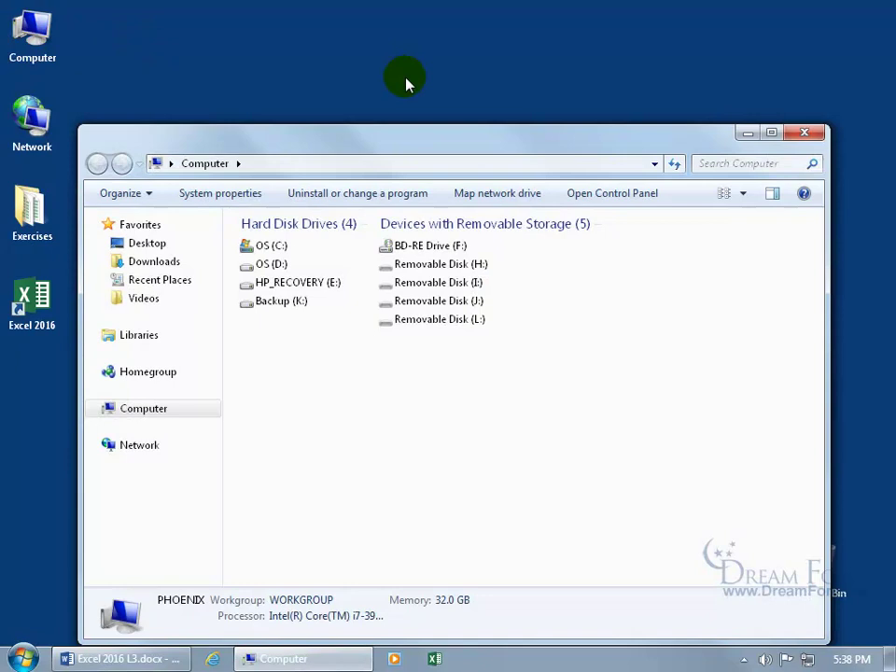
double_click(262, 250)
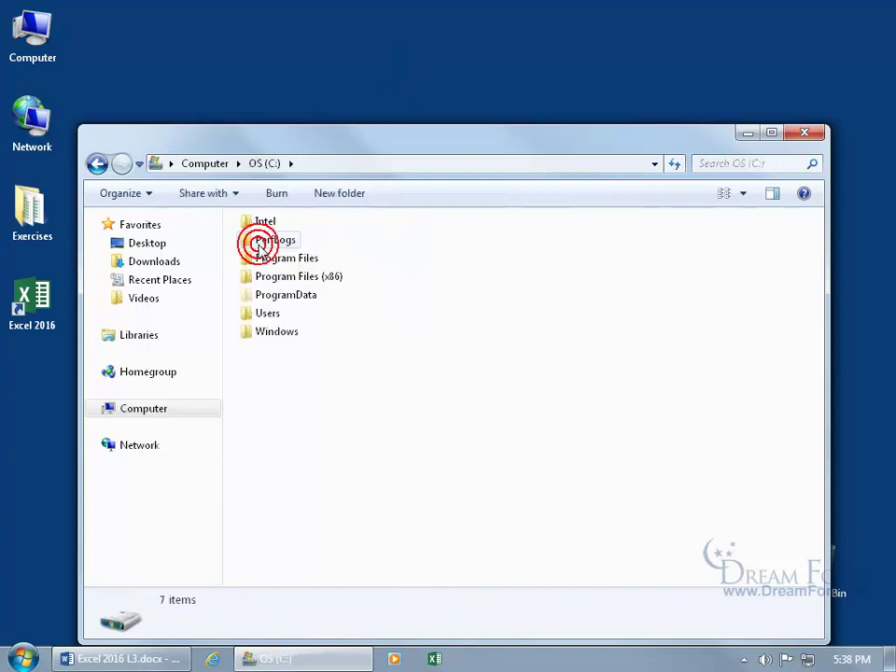
double_click(265, 315)
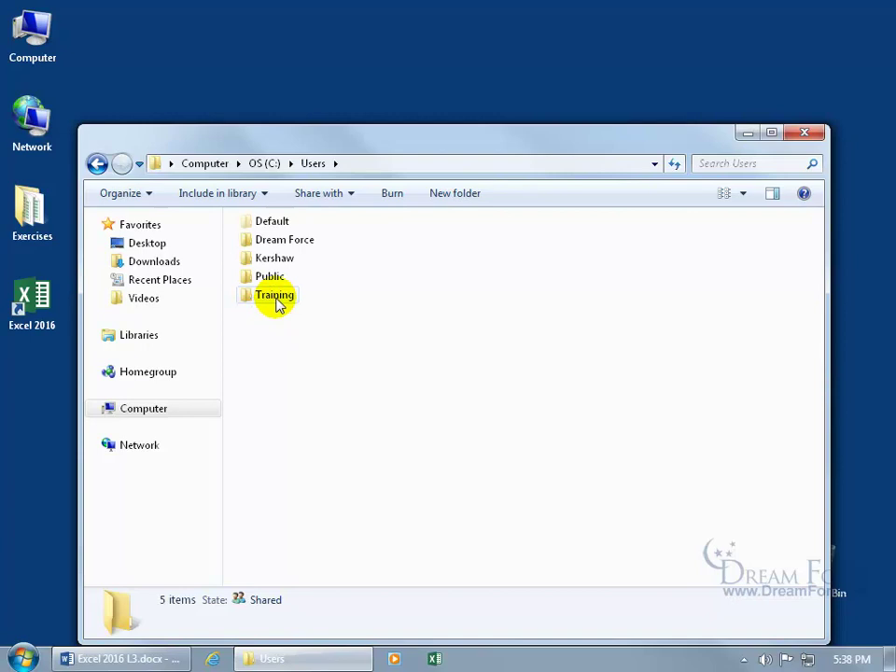
double_click(276, 299)
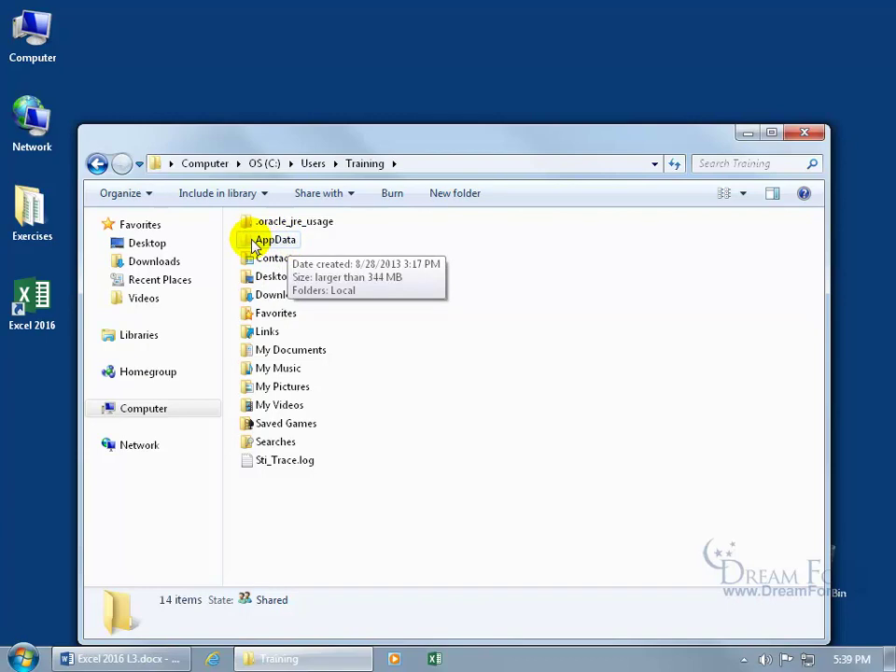
key(alt)
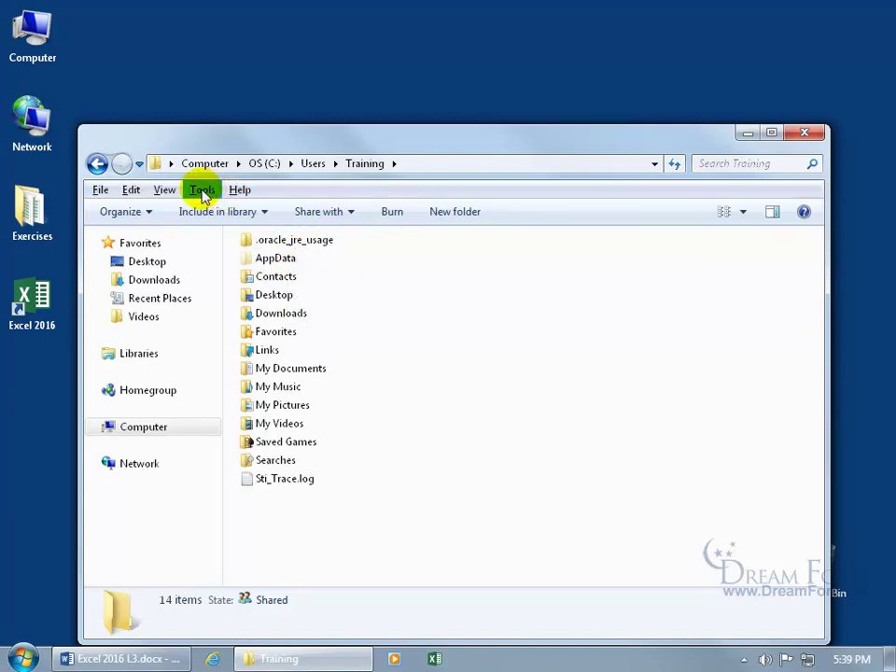
click(204, 191)
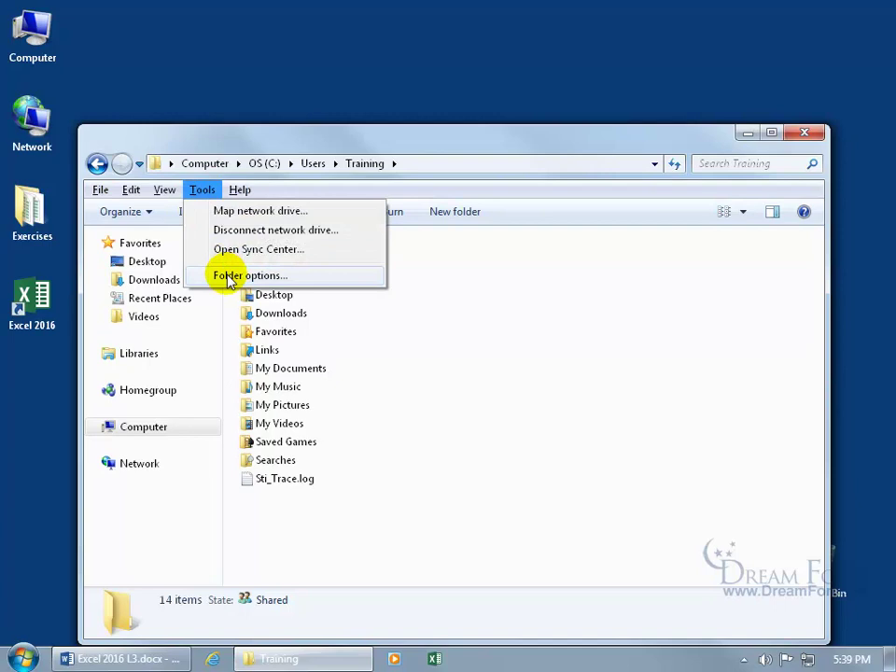
click(229, 278)
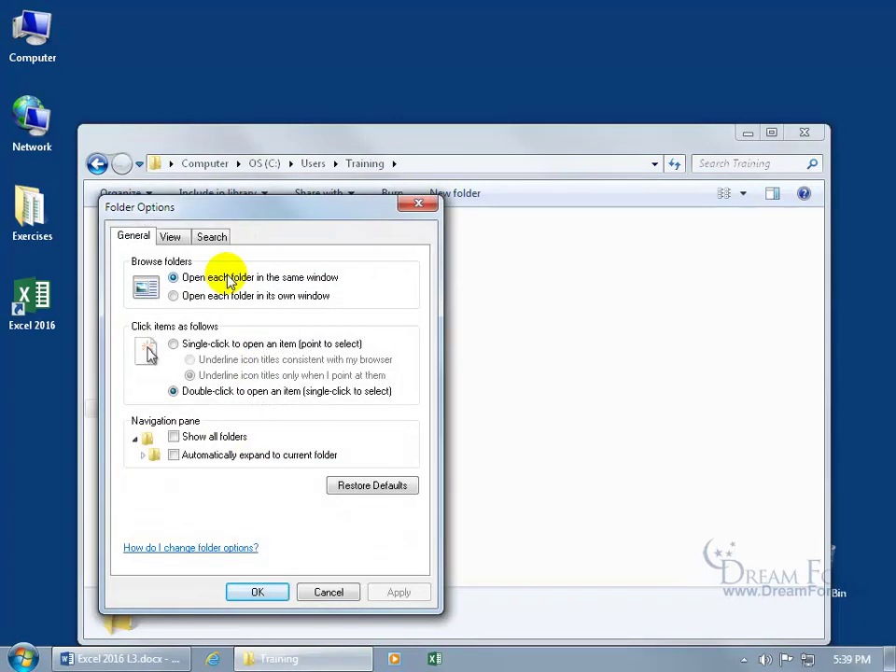
click(172, 237)
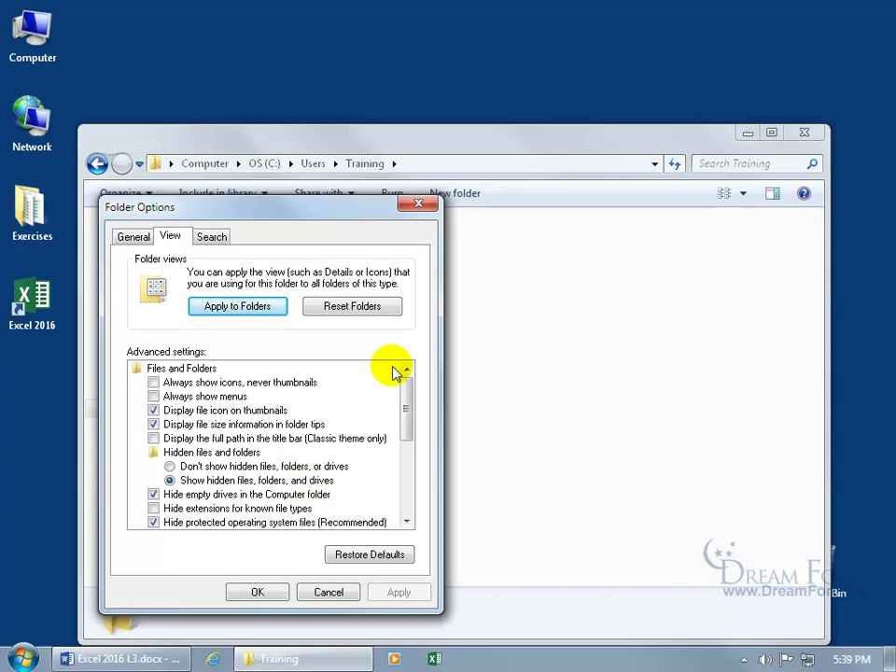
click(419, 205)
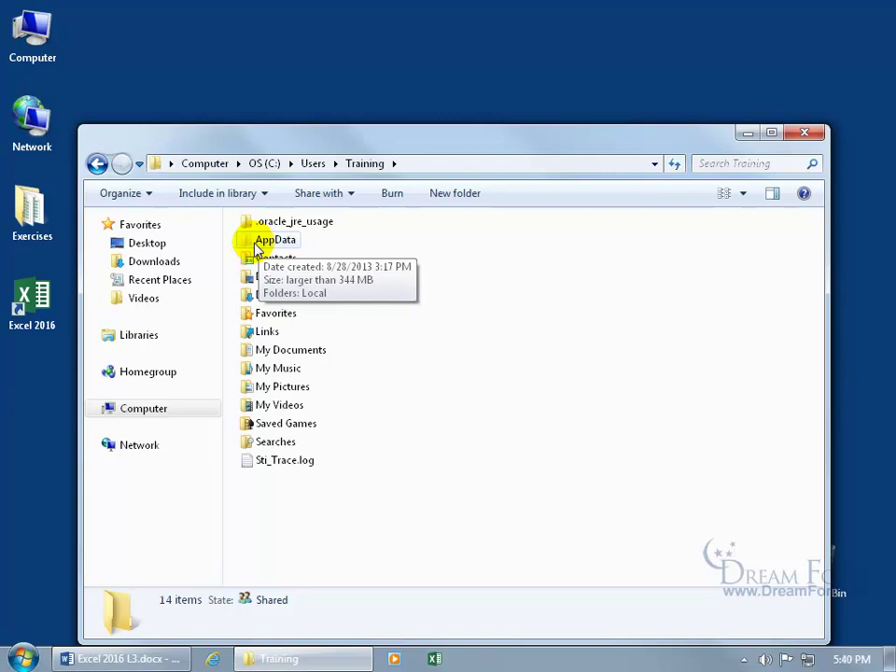
Step: Browse AppData > Roaming > Microsoft > SystemCertificates > My down to the Certificates folder
double_click(258, 241)
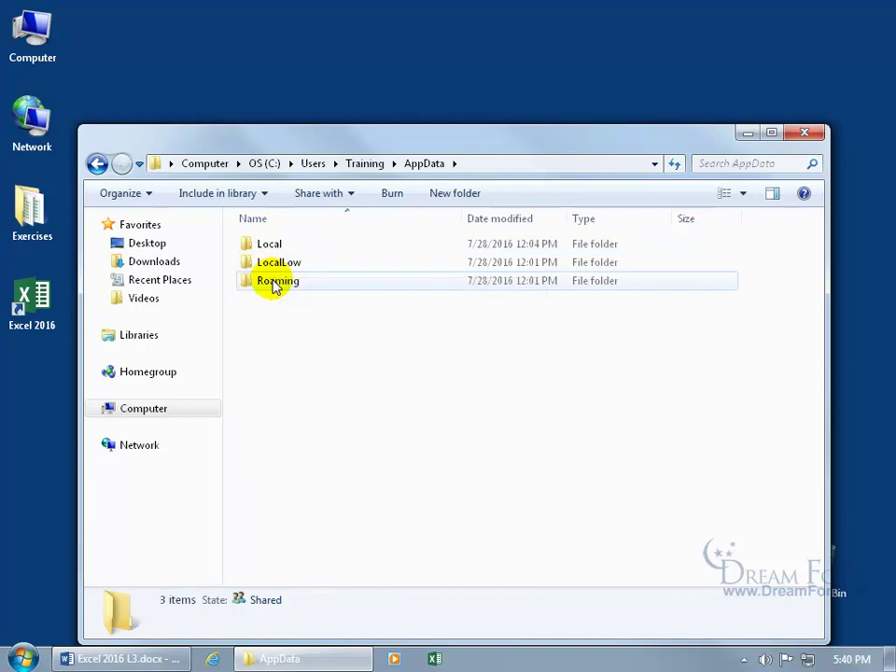
double_click(274, 283)
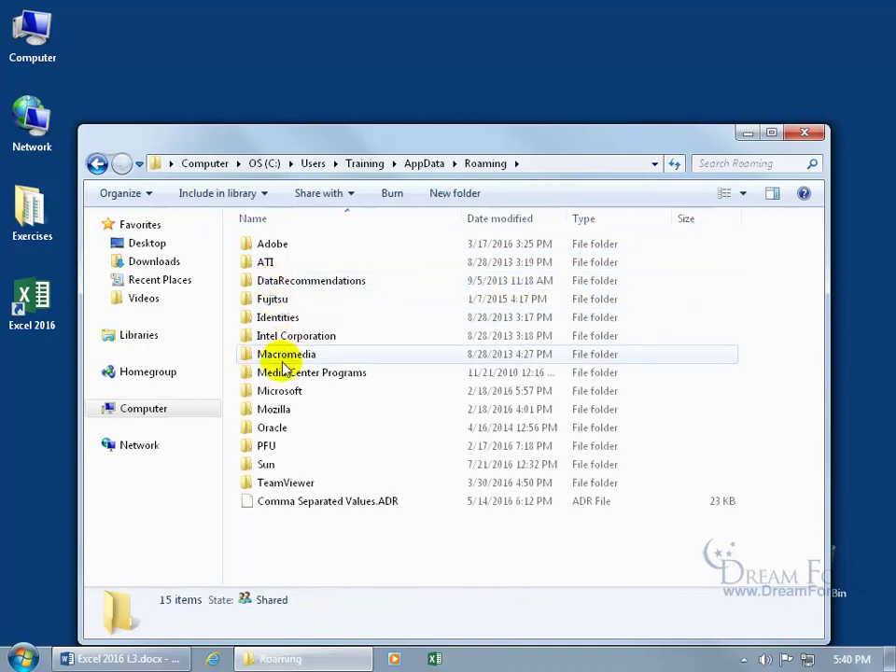
double_click(283, 392)
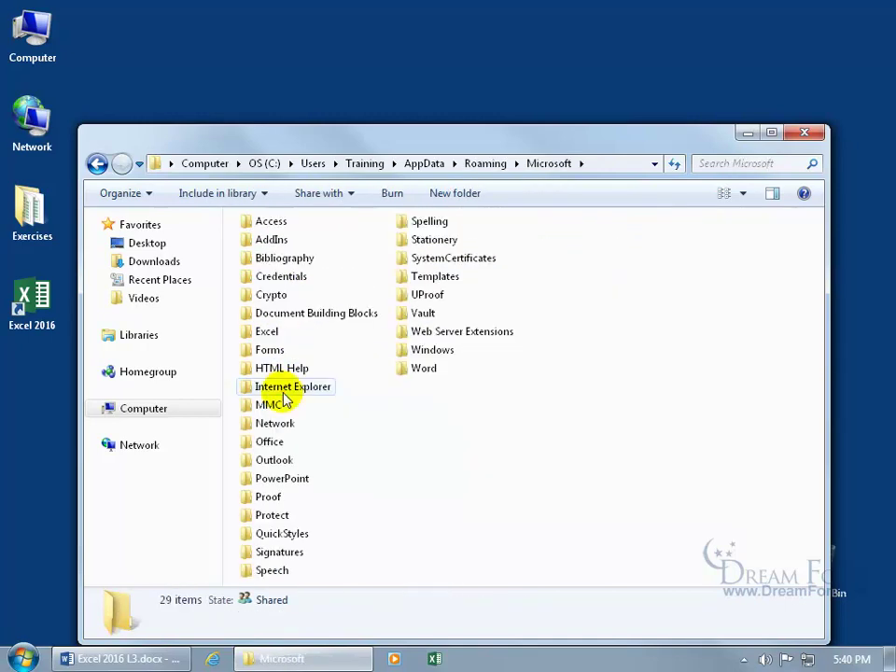
double_click(432, 261)
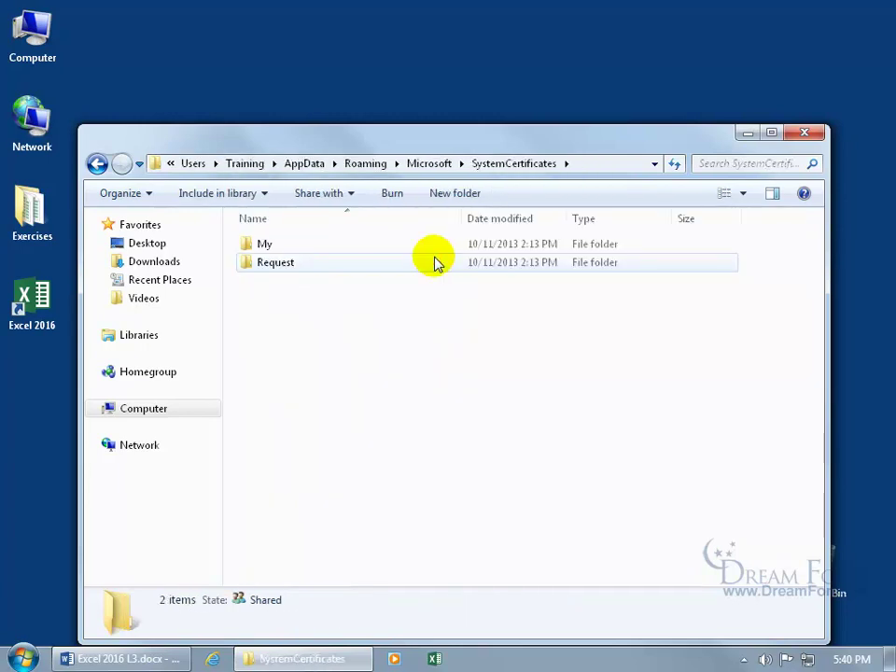
click(285, 246)
double_click(285, 246)
double_click(287, 247)
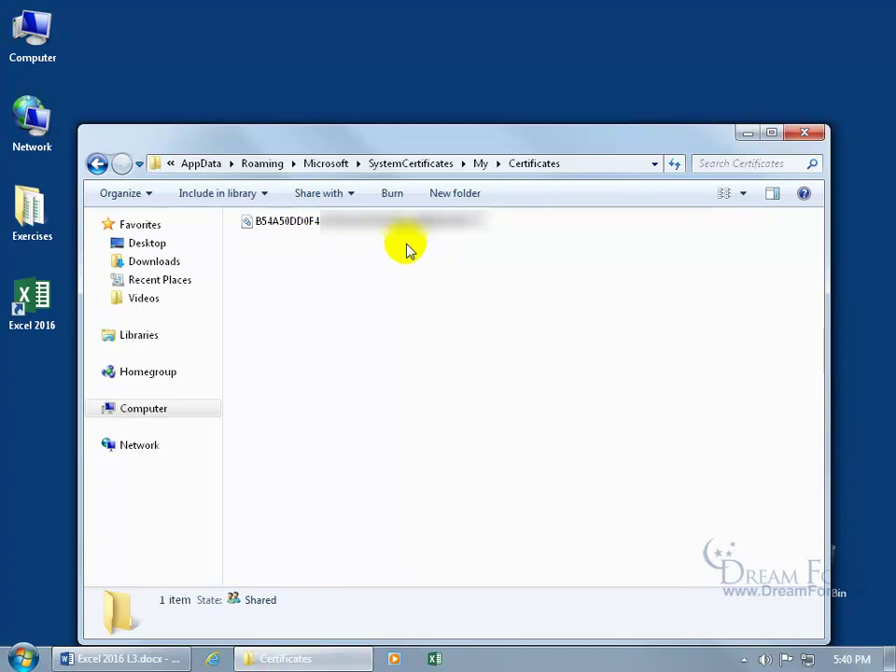
Step: Delete the single certificate file in the Certificates folder from its context menu
click(275, 226)
right_click(273, 228)
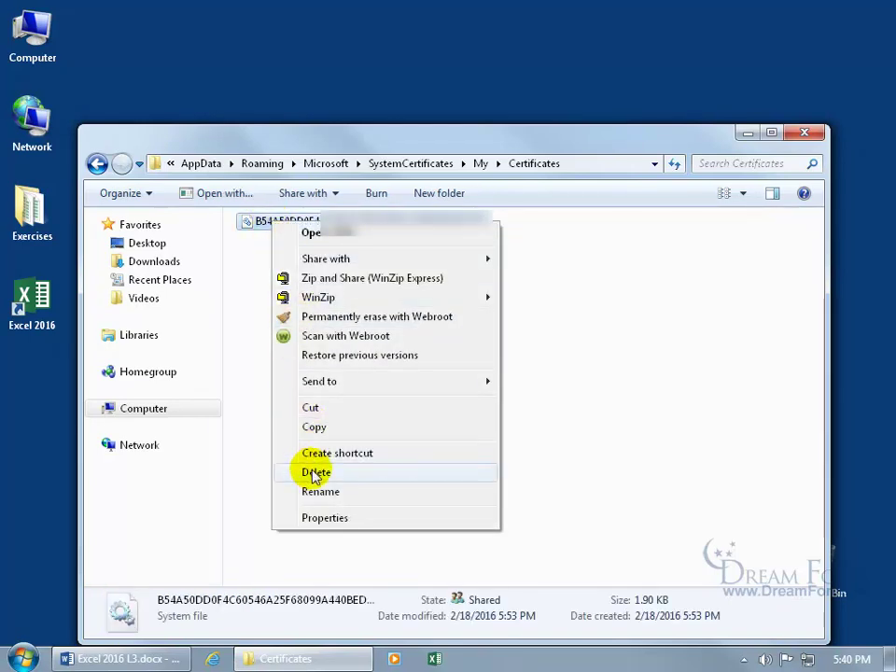
click(248, 424)
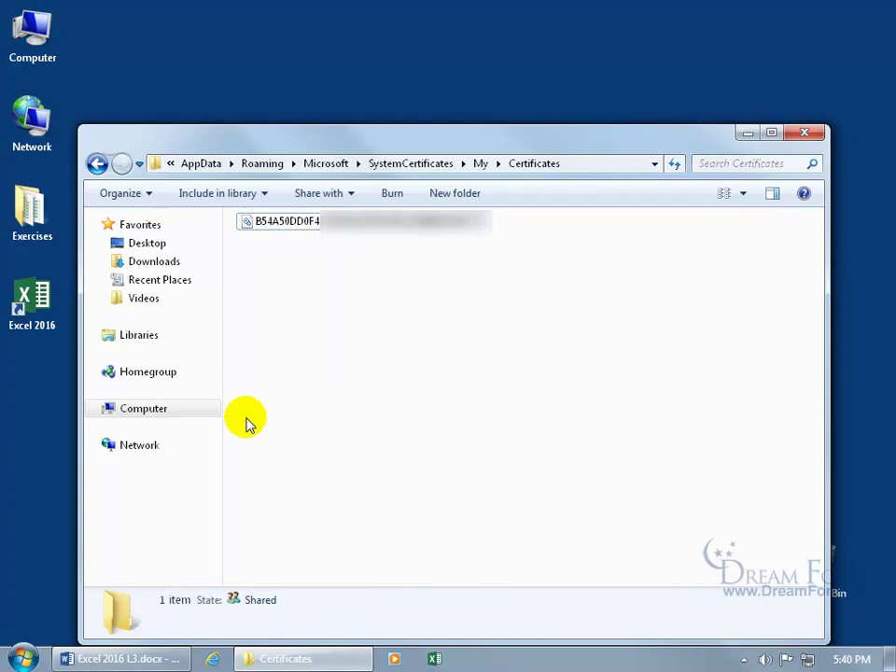